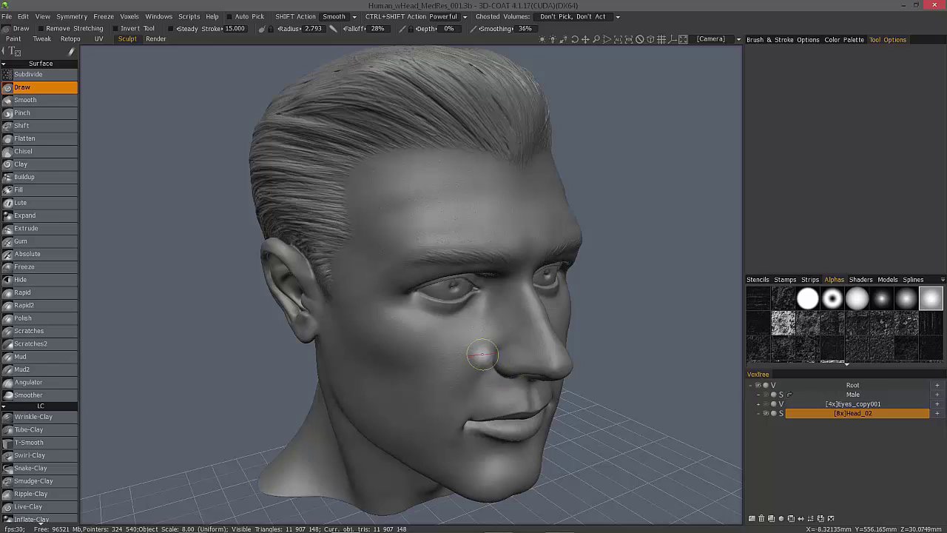
pyautogui.moveTo(459, 355)
pyautogui.keyDown('alt'); pyautogui.mouseDown()
pyautogui.moveTo(429, 376)
pyautogui.moveTo(414, 324)
pyautogui.moveTo(414, 363)
pyautogui.moveTo(447, 363)
pyautogui.mouseUp(); pyautogui.keyUp('alt')
pyautogui.keyDown('alt'); pyautogui.moveTo(408, 397); pyautogui.dragTo(439, 403); pyautogui.keyUp('alt')
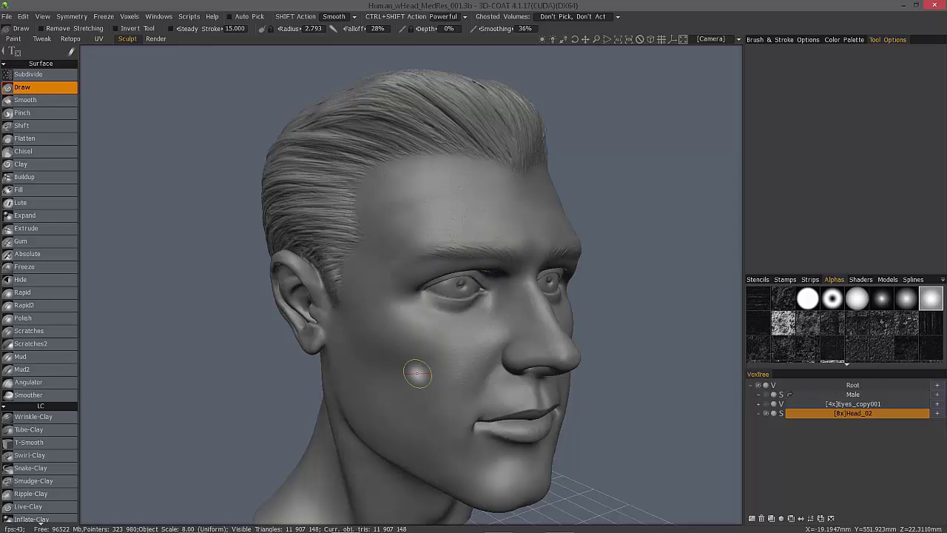
pyautogui.moveTo(412, 376)
pyautogui.mouseDown(button='middle')
pyautogui.moveTo(400, 317)
pyautogui.moveTo(404, 334)
pyautogui.mouseUp(button='middle')
pyautogui.moveTo(450, 360); pyautogui.dragTo(461, 364, button='middle')
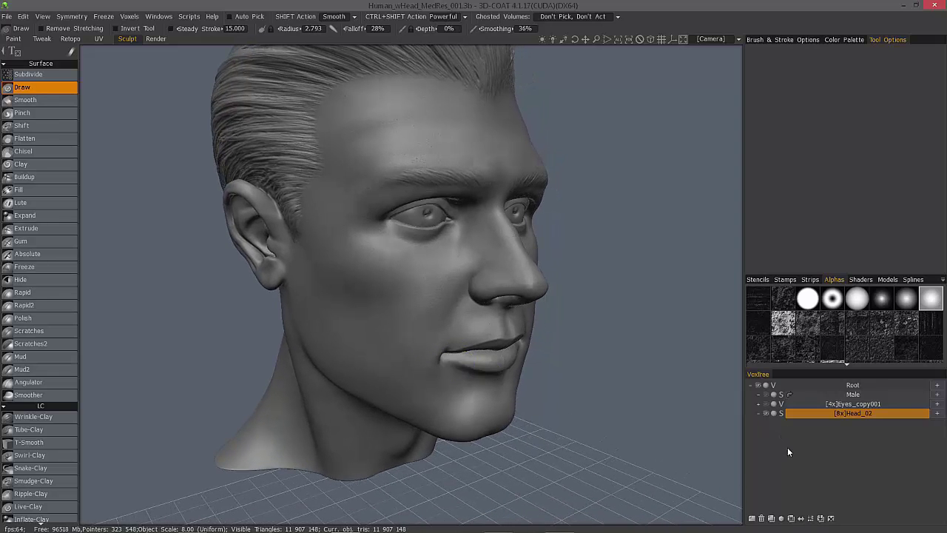
pyautogui.moveTo(414, 252); pyautogui.dragTo(376, 241, button='middle')
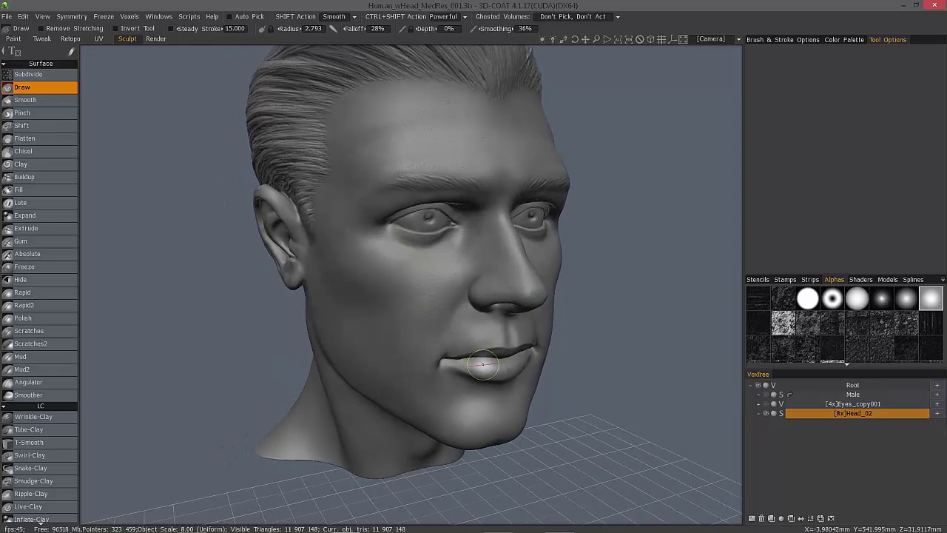
pyautogui.moveTo(474, 363)
pyautogui.mouseDown(button='middle')
pyautogui.moveTo(432, 368)
pyautogui.moveTo(444, 351)
pyautogui.moveTo(435, 373)
pyautogui.moveTo(539, 427)
pyautogui.mouseUp(button='middle')
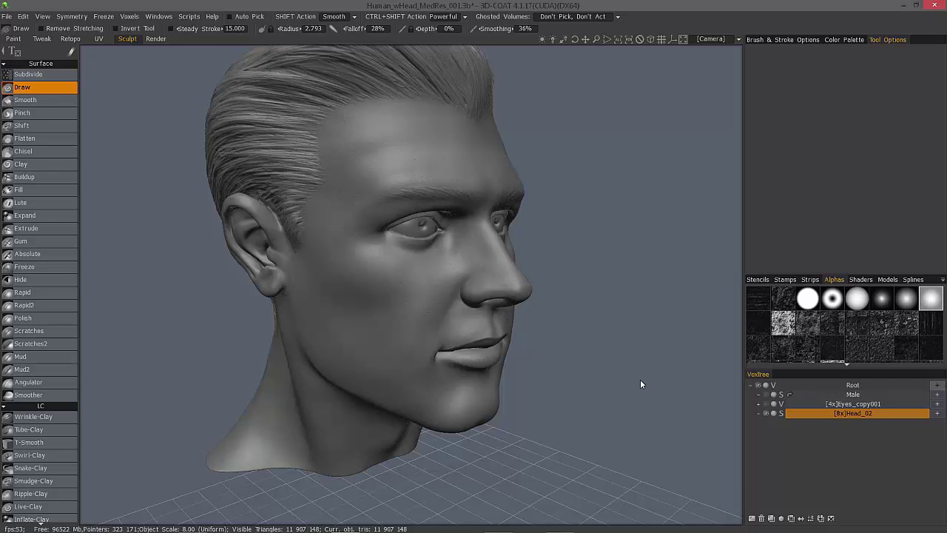
# Add a new surface volume under Root and name it Mouth Cavity
pyautogui.hotkey('ctrl', 'z')
pyautogui.doubleClick(852, 422)
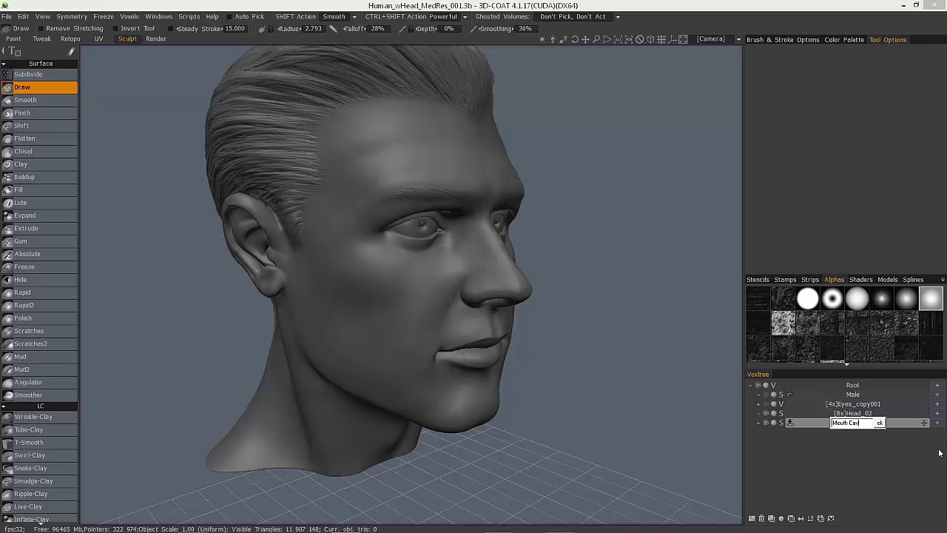
pyautogui.press('Return')
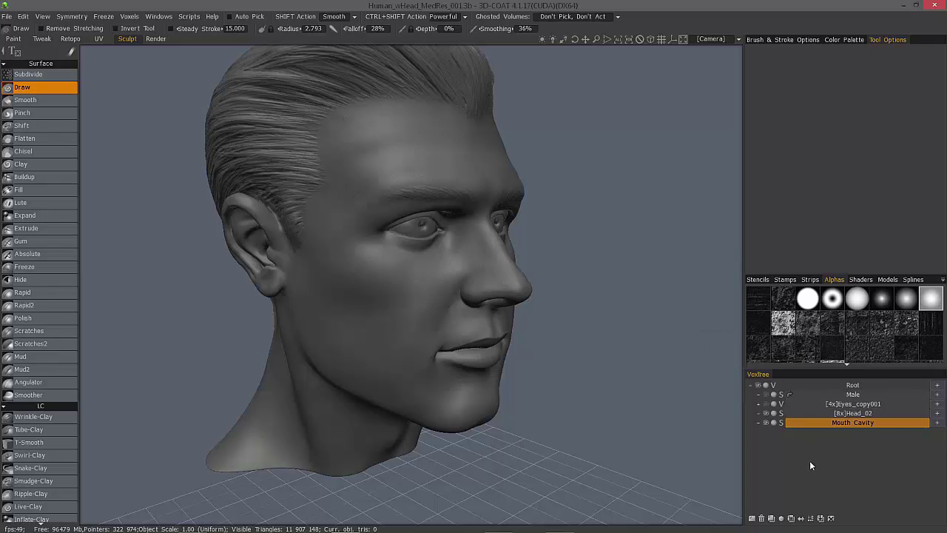
# Add another surface volume under Root and name it Teeth
pyautogui.click(937, 394)
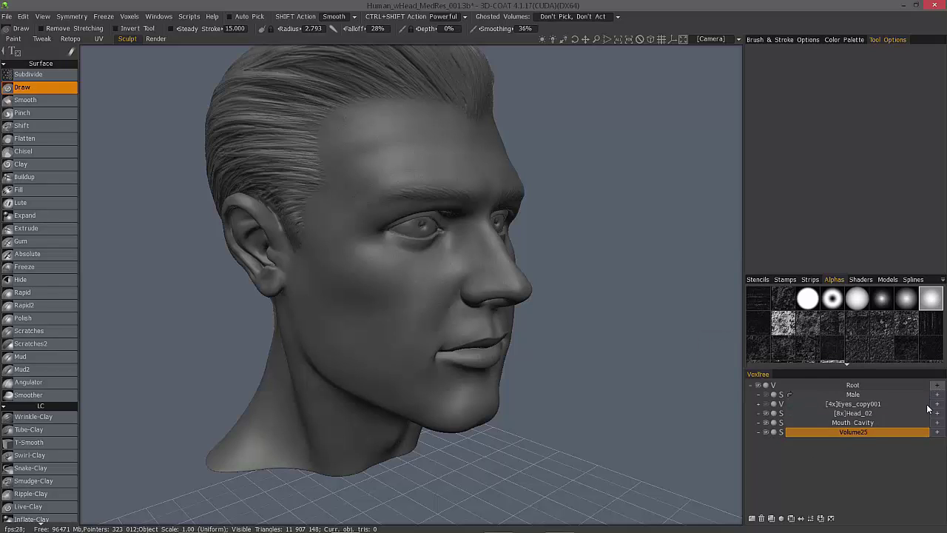
pyautogui.doubleClick(840, 431)
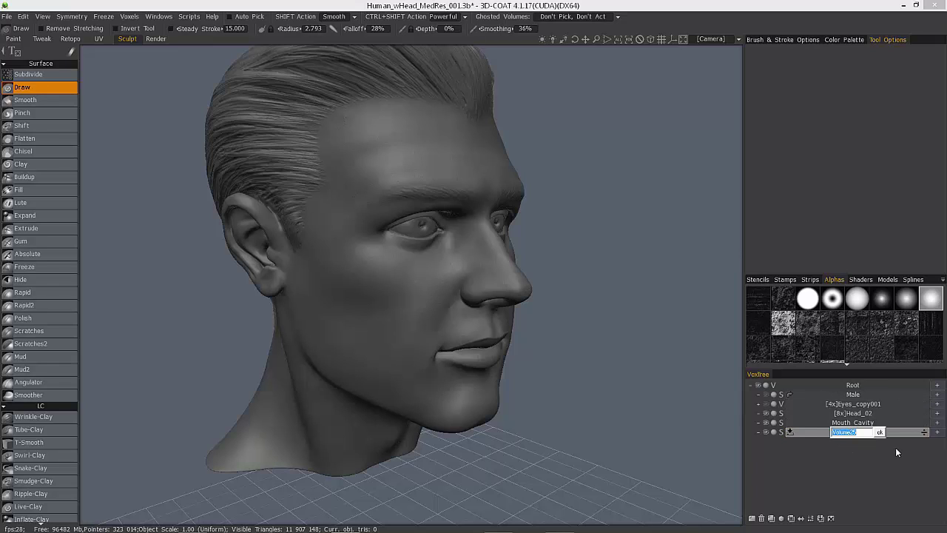
pyautogui.write('TTee')
pyautogui.write('th')
pyautogui.press('Return')
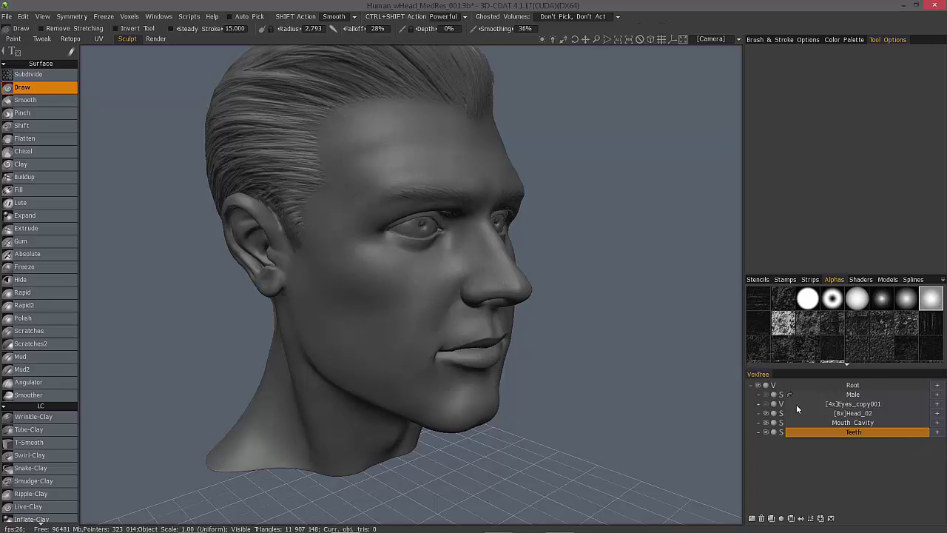
# Load the complete teeth model from the model library into the Teeth volume and lower it toward the head
pyautogui.click(888, 281)
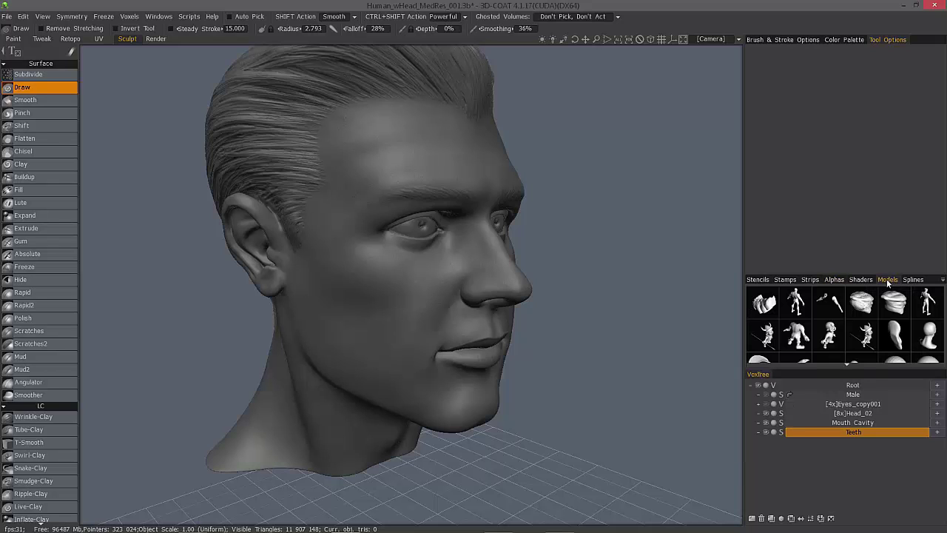
pyautogui.click(943, 281)
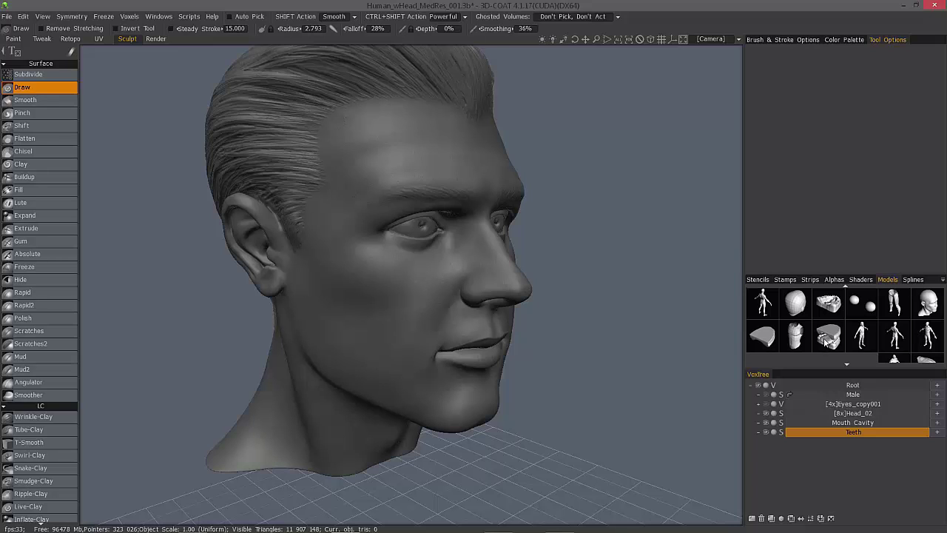
pyautogui.click(826, 340)
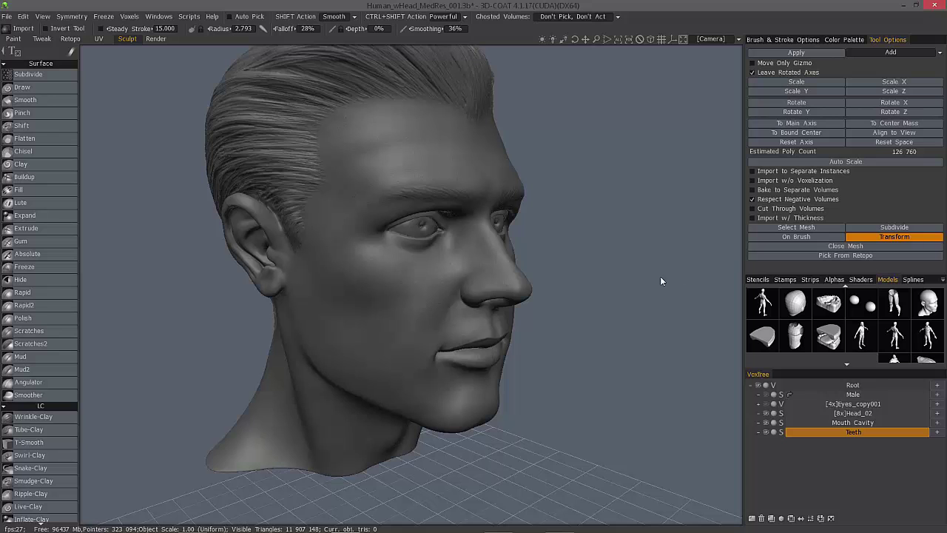
pyautogui.scroll(-6, 526, 297)
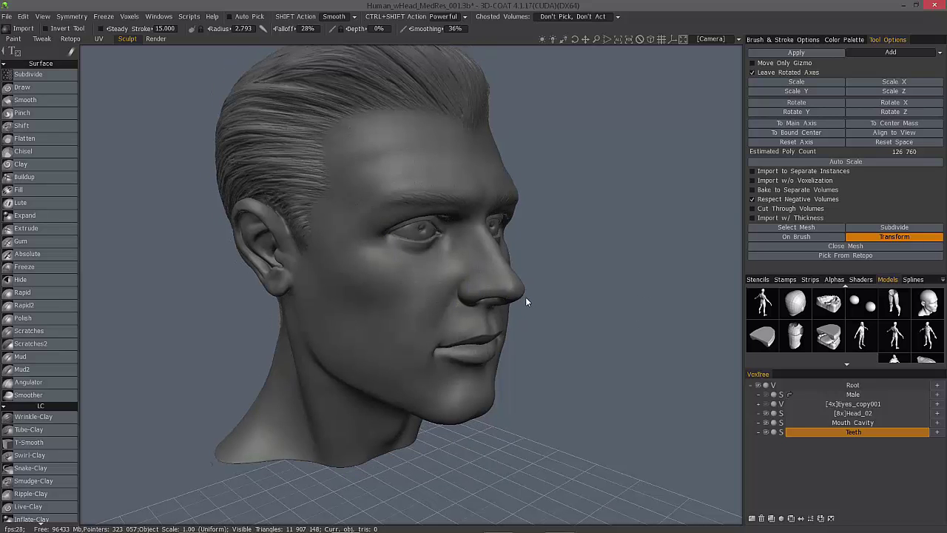
pyautogui.scroll(-5, 530, 300)
pyautogui.scroll(-2, 439, 294)
pyautogui.moveTo(439, 294); pyautogui.dragTo(438, 296, button='middle')
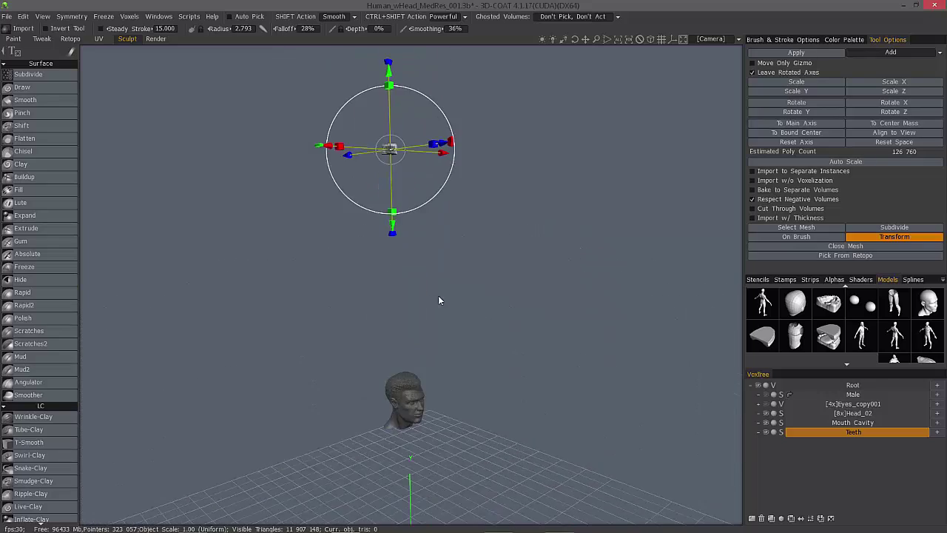
pyautogui.moveTo(367, 222); pyautogui.dragTo(355, 222, button='middle')
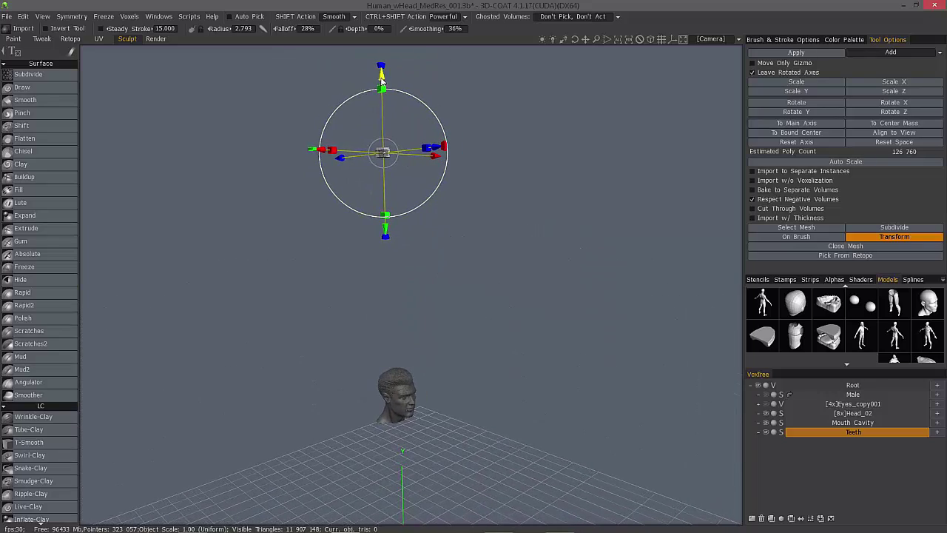
pyautogui.moveTo(382, 76); pyautogui.dragTo(389, 342)
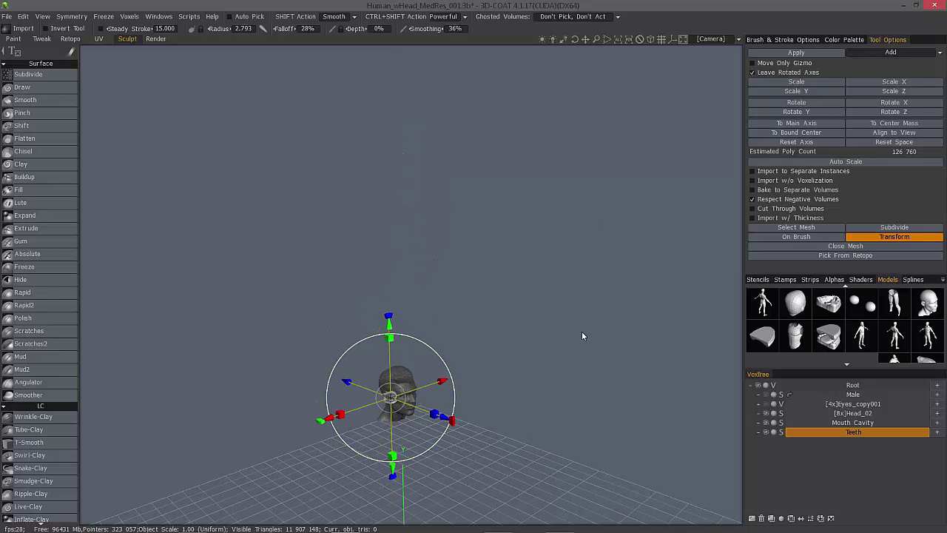
# Move the teeth model horizontally so it is centred within the front part of the head, as seen from above
pyautogui.press('5')
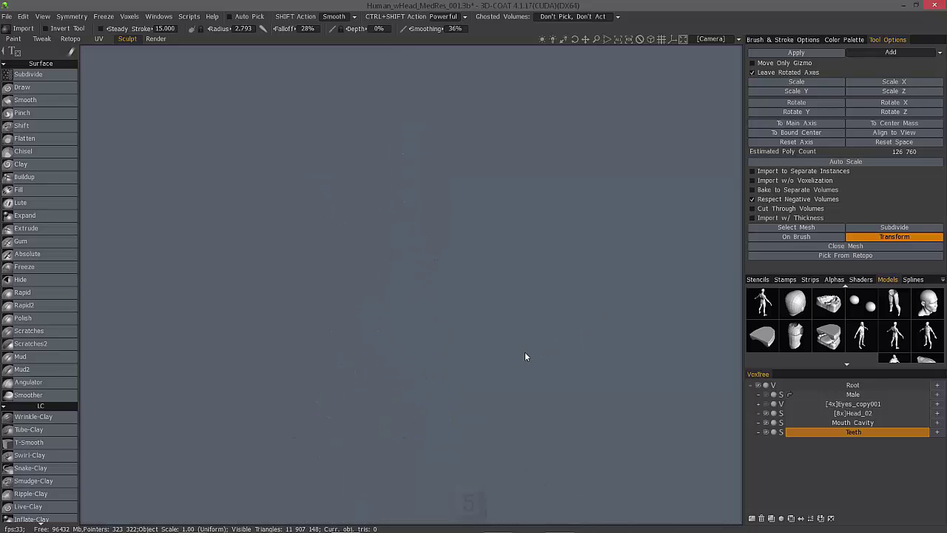
pyautogui.press('7')
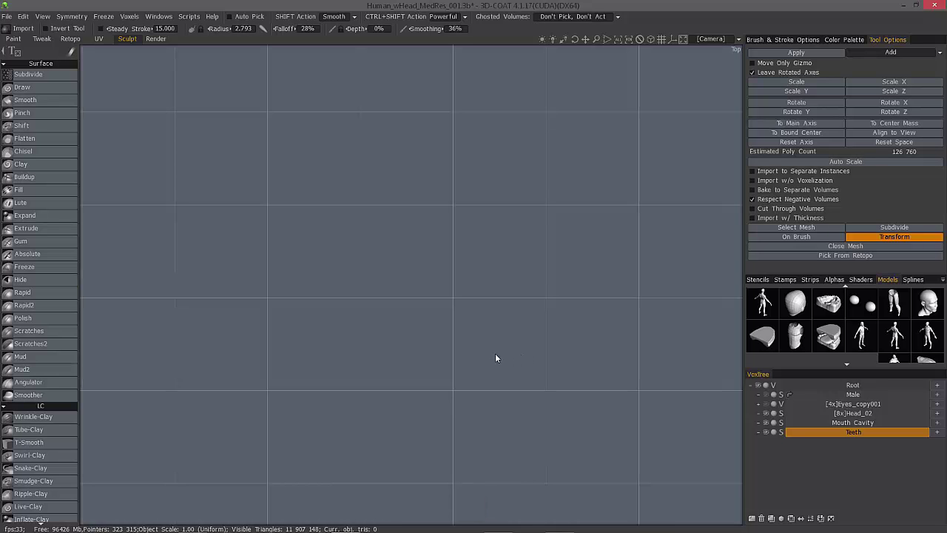
pyautogui.scroll(-10, 503, 352)
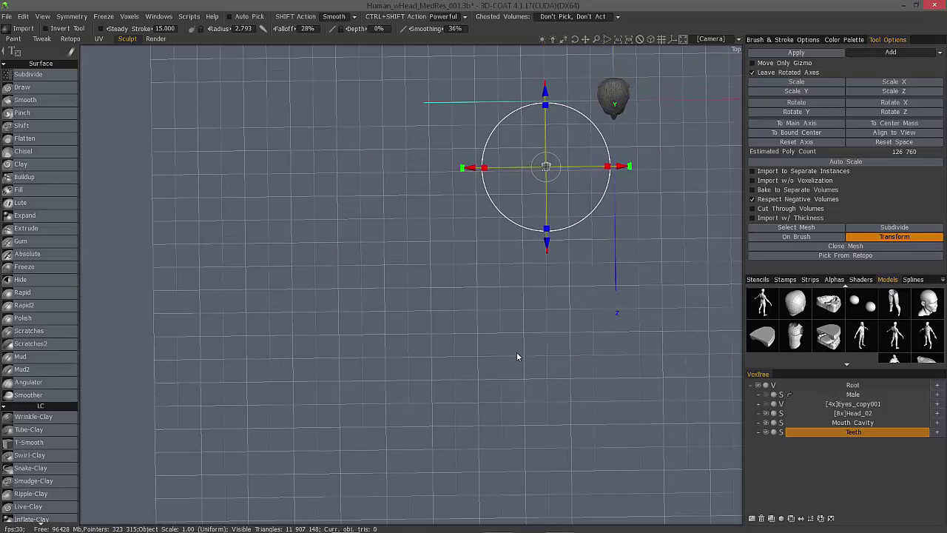
pyautogui.moveTo(412, 343); pyautogui.dragTo(522, 257)
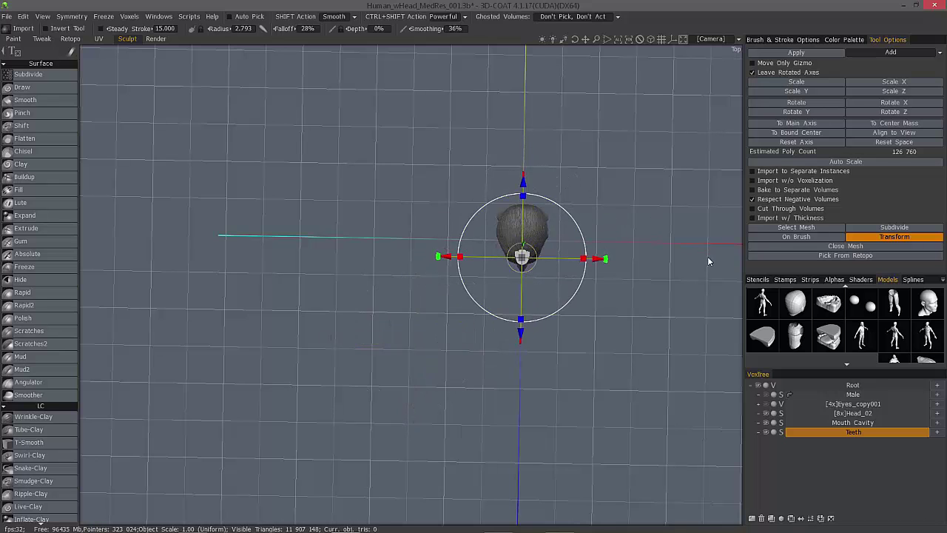
# Lower the teeth model to mouth height and enlarge it to suit the width of the jaw
pyautogui.press('2')
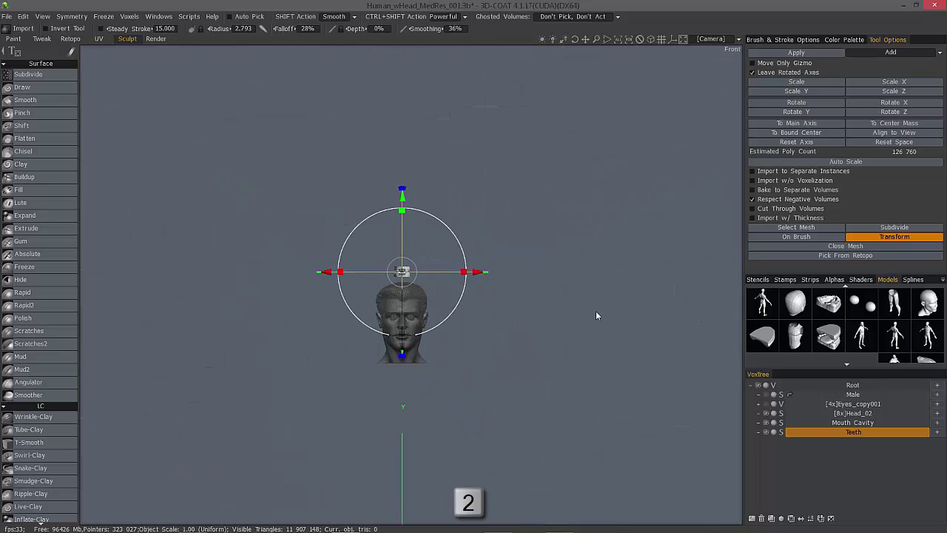
pyautogui.scroll(5, 633, 318)
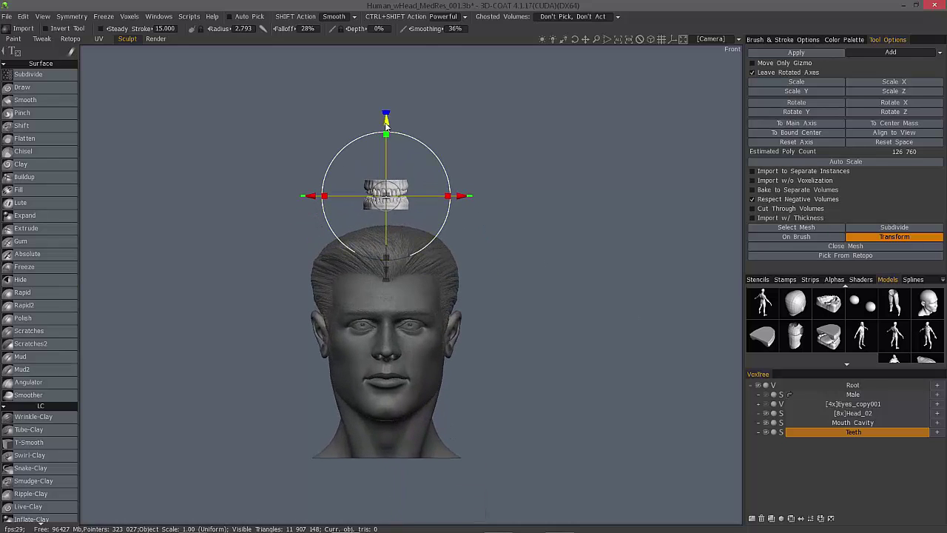
pyautogui.moveTo(386, 126); pyautogui.dragTo(397, 302)
pyautogui.moveTo(397, 302); pyautogui.dragTo(398, 249, button='middle')
pyautogui.scroll(5, 450, 311)
pyautogui.moveTo(451, 311); pyautogui.dragTo(468, 312, button='middle')
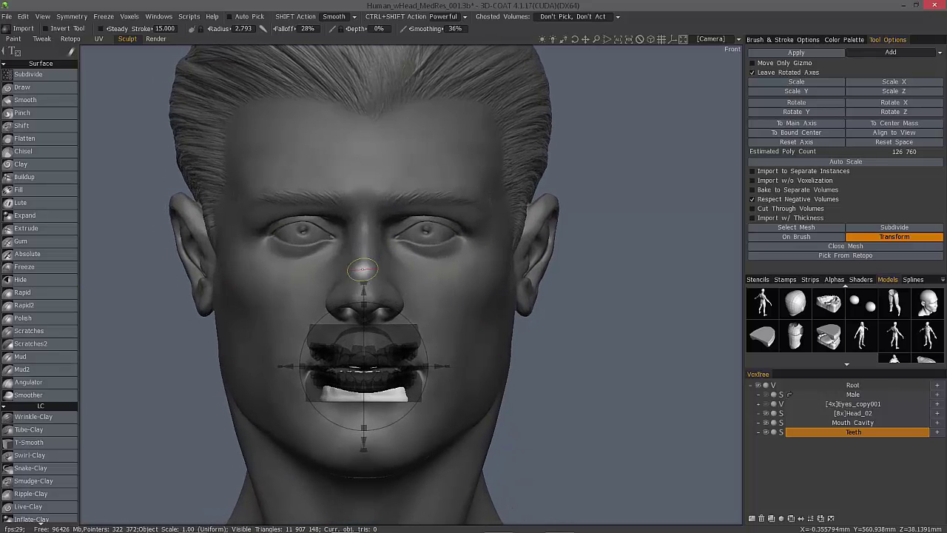
pyautogui.moveTo(370, 367); pyautogui.dragTo(382, 365)
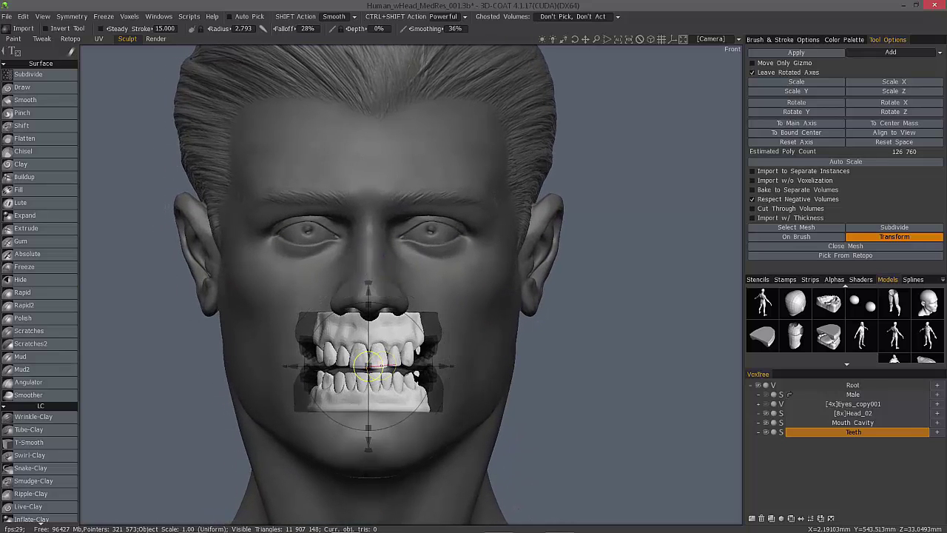
# Push the teeth model back behind the lips and tilt it to follow the line of the mouth
pyautogui.press('KP_4')
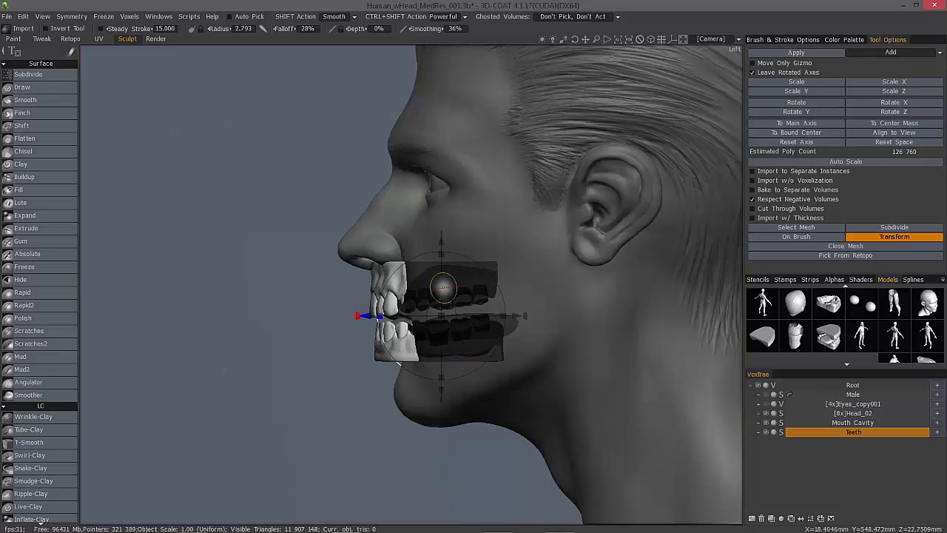
pyautogui.moveTo(533, 313); pyautogui.dragTo(510, 290)
pyautogui.moveTo(450, 304); pyautogui.dragTo(471, 284)
pyautogui.moveTo(546, 267); pyautogui.dragTo(549, 270)
pyautogui.moveTo(468, 282); pyautogui.dragTo(466, 279)
# Check the teeth placement from the front, apply the import to the Teeth volume and return to the Draw tool
pyautogui.press('KP_2')
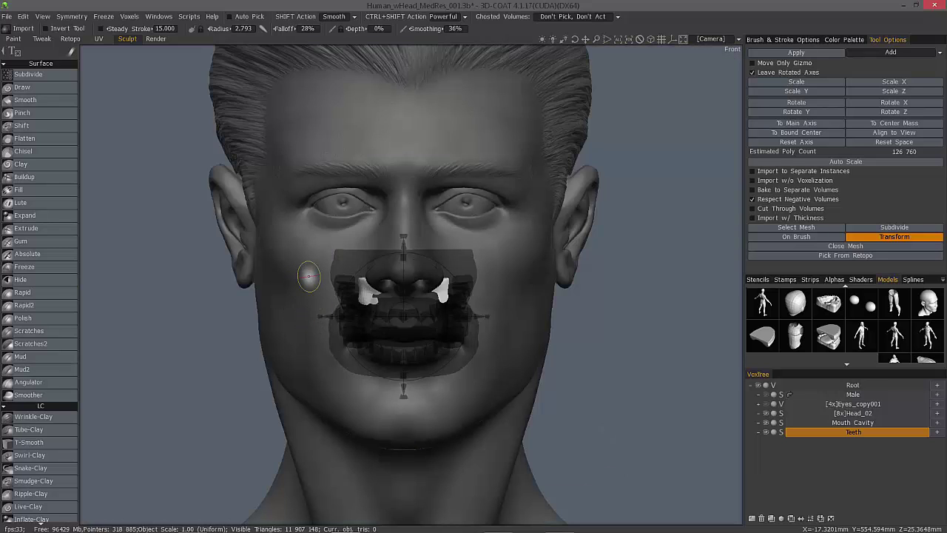
pyautogui.moveTo(590, 325)
pyautogui.mouseDown()
pyautogui.moveTo(656, 352)
pyautogui.moveTo(604, 337)
pyautogui.mouseUp()
pyautogui.moveTo(557, 245); pyautogui.dragTo(628, 352)
pyautogui.scroll(-3, 598, 254)
pyautogui.scroll(-5, 651, 351)
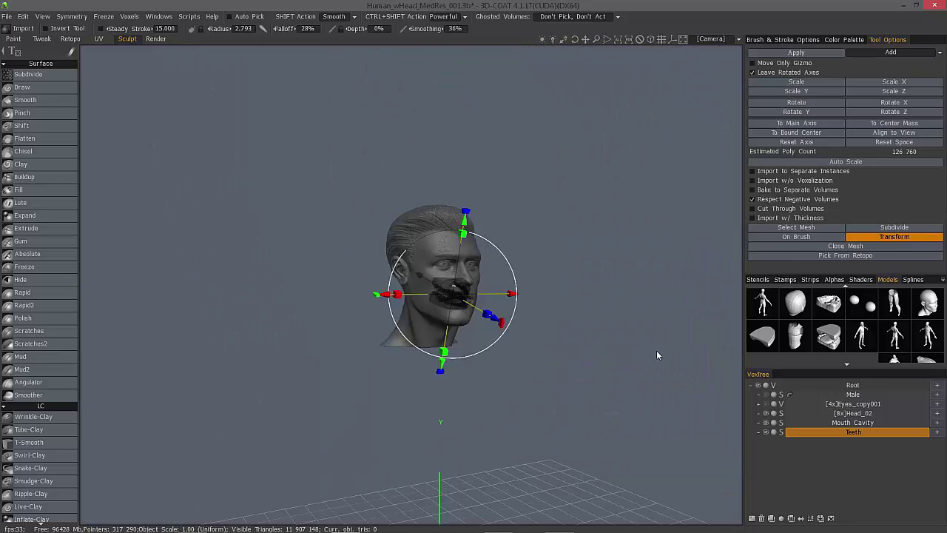
pyautogui.press('5')
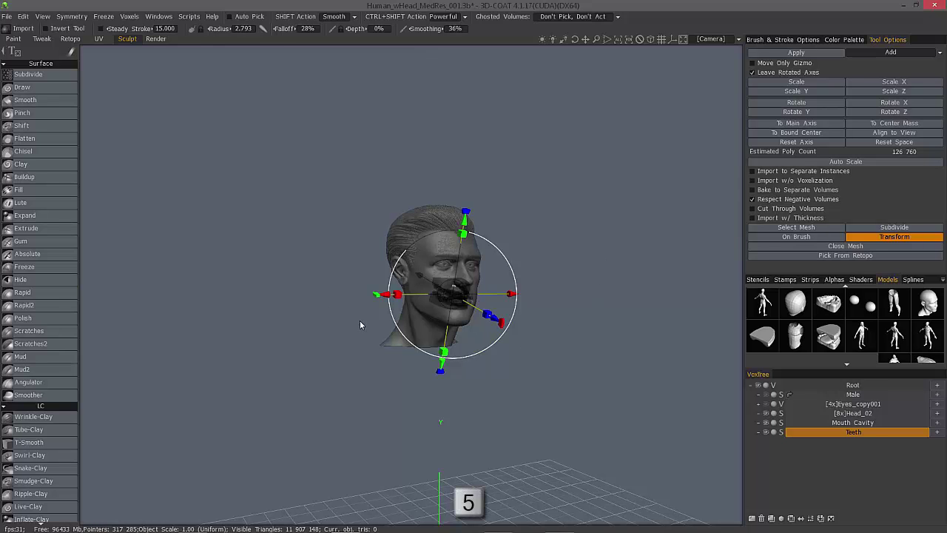
pyautogui.scroll(5, 343, 305)
pyautogui.moveTo(350, 306); pyautogui.dragTo(697, 352)
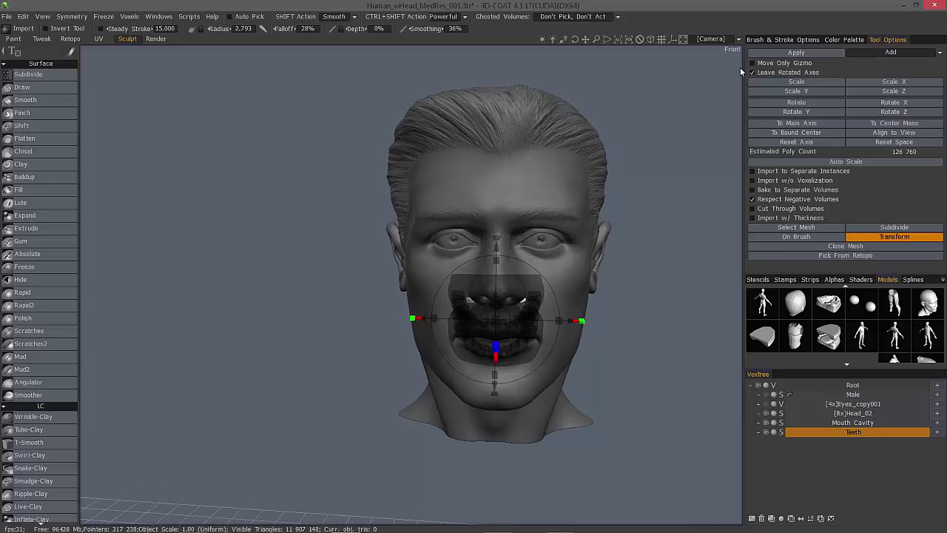
pyautogui.click(793, 54)
pyautogui.click(45, 88)
# Turn on ghost mode for the Head_02 volume and inspect the teeth inside it from the side and front
pyautogui.moveTo(302, 296); pyautogui.dragTo(348, 250)
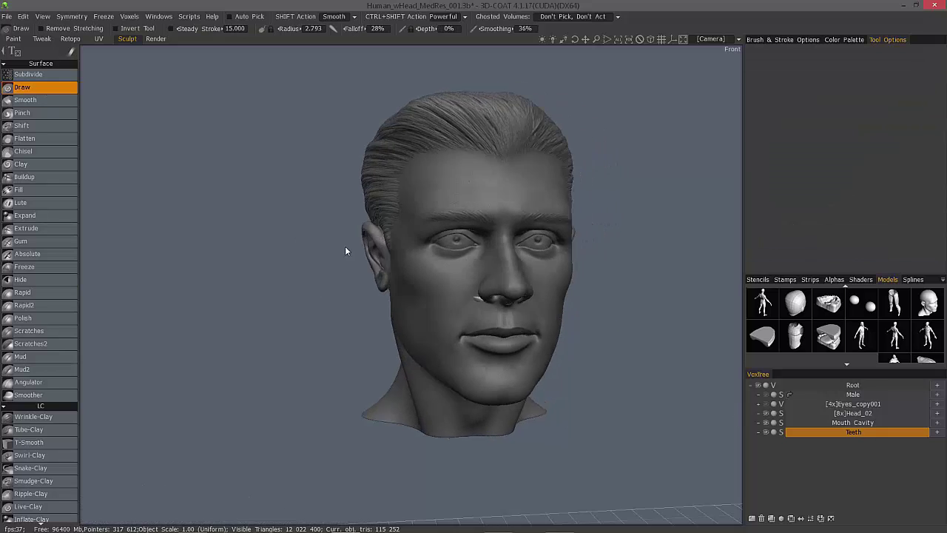
pyautogui.click(778, 415)
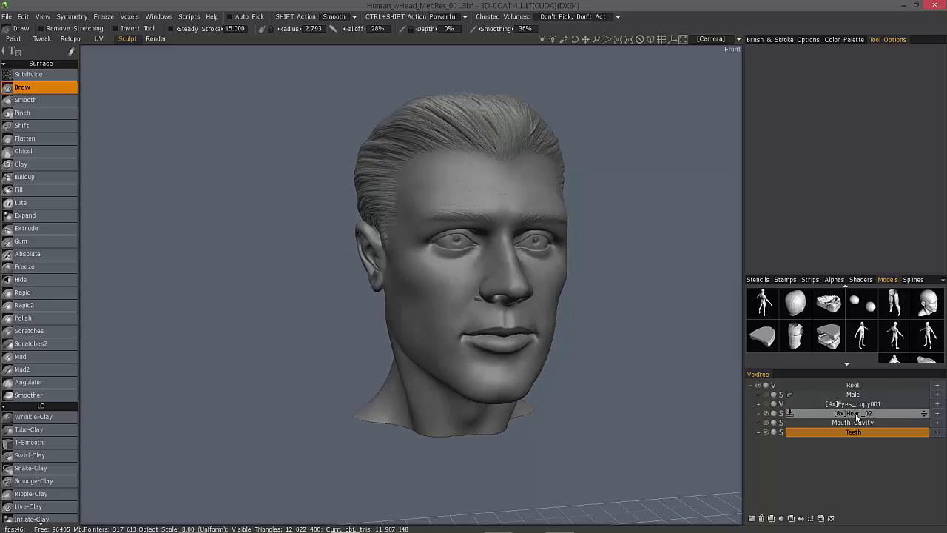
pyautogui.click(774, 414)
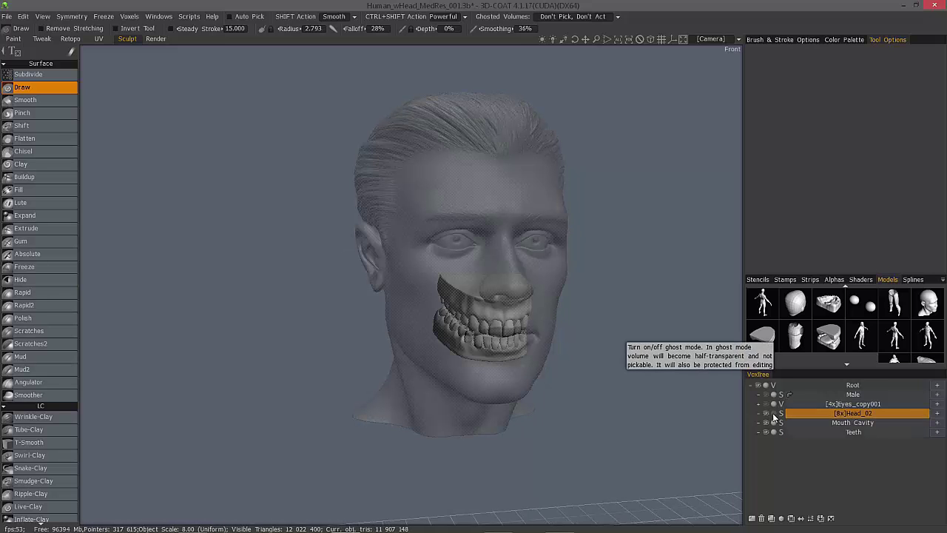
pyautogui.moveTo(725, 367); pyautogui.dragTo(803, 359)
pyautogui.moveTo(629, 370); pyautogui.dragTo(651, 352, button='right')
pyautogui.moveTo(651, 353); pyautogui.dragTo(633, 349, button='middle')
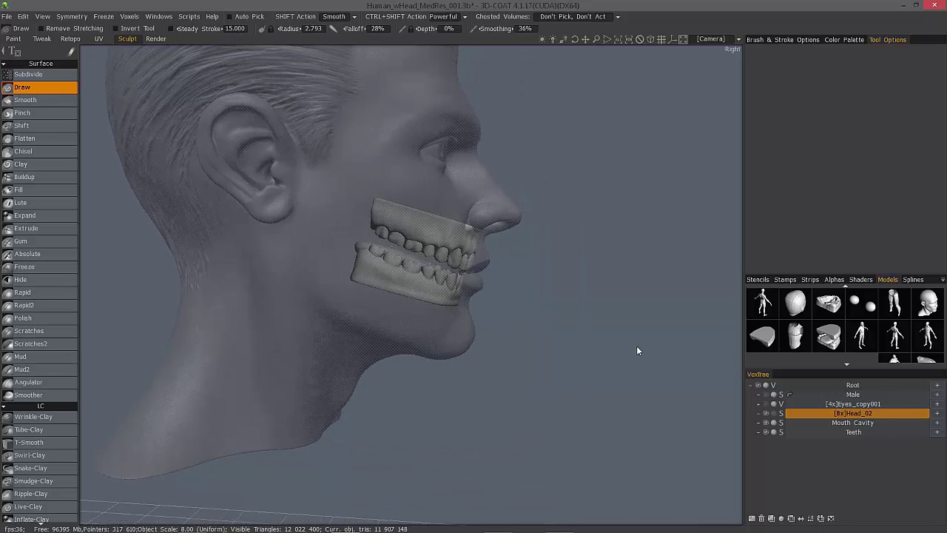
pyautogui.moveTo(633, 349); pyautogui.dragTo(584, 348, button='right')
pyautogui.moveTo(585, 348); pyautogui.dragTo(443, 317)
# Make Mouth Cavity the active volume, ghost the Teeth volume and hide the Head_02 volume
pyautogui.click(851, 422)
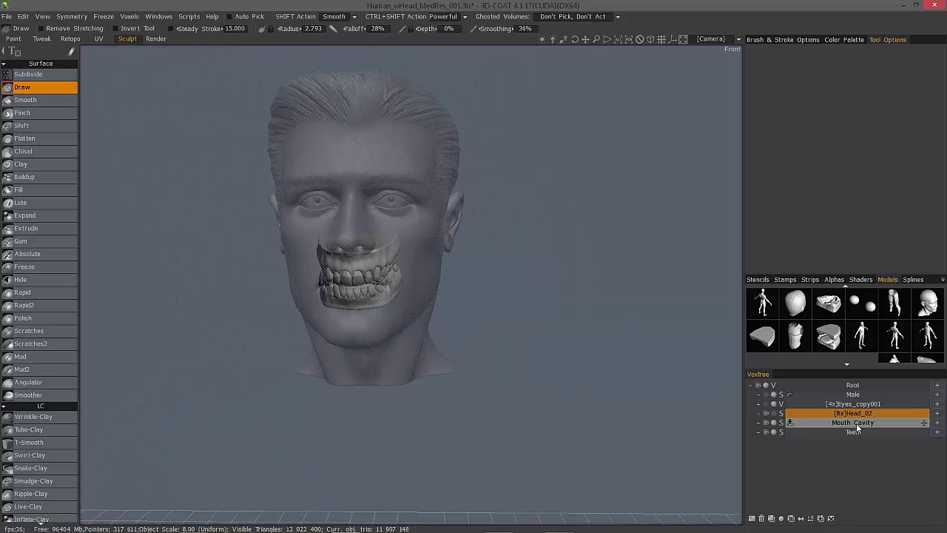
pyautogui.click(765, 413)
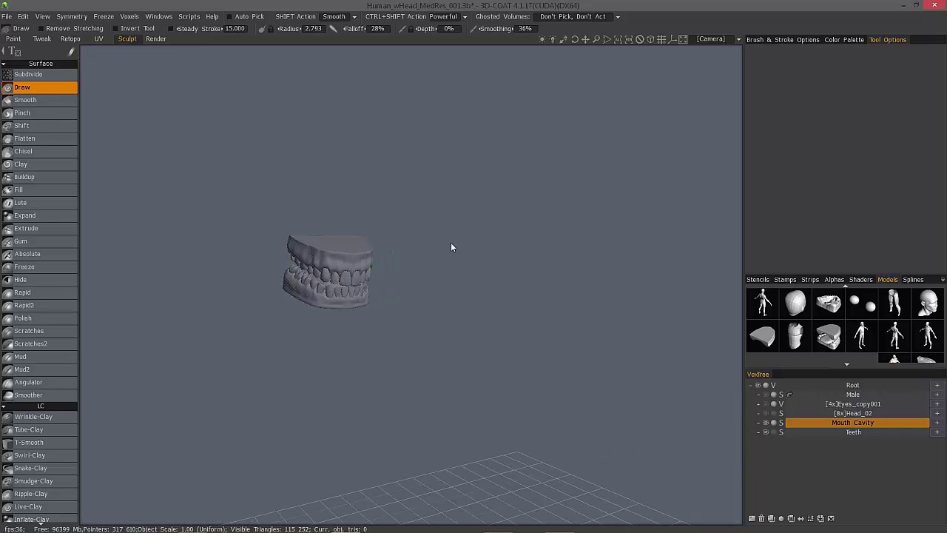
# Start the Primitives tool and choose a lattice blob primitive with the Blob2x4 preset
pyautogui.scroll(-5, 64, 138)
pyautogui.scroll(-3, 63, 137)
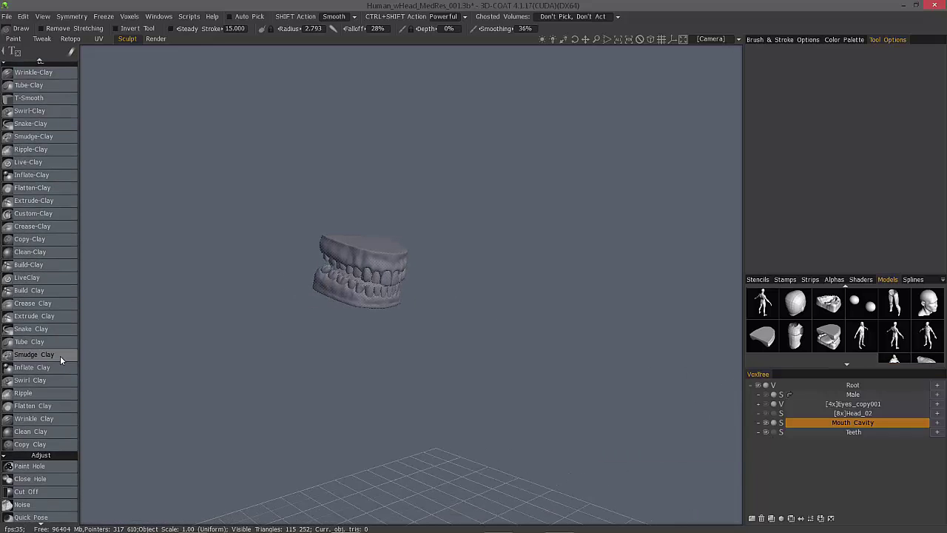
pyautogui.scroll(-5, 49, 400)
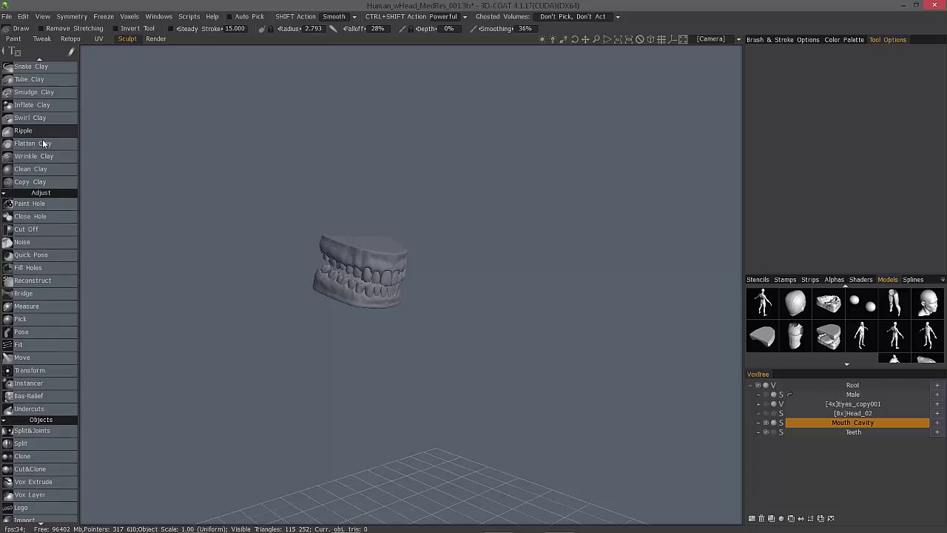
pyautogui.scroll(-3, 30, 198)
pyautogui.moveTo(30, 198); pyautogui.dragTo(30, 202)
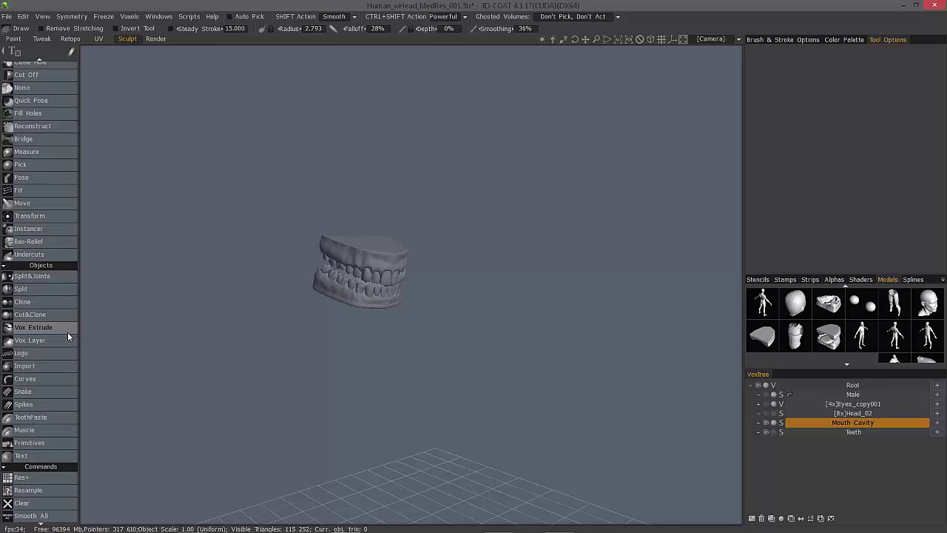
pyautogui.click(30, 443)
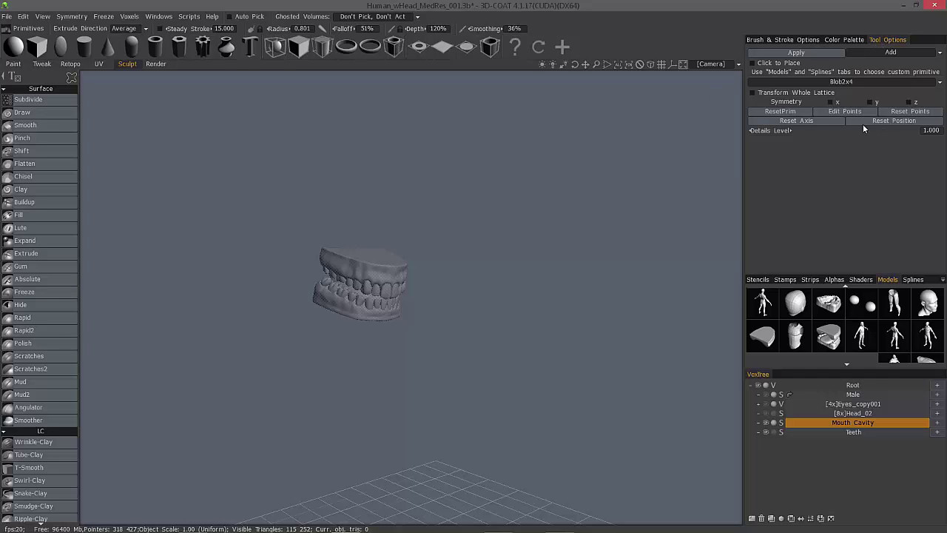
pyautogui.click(275, 48)
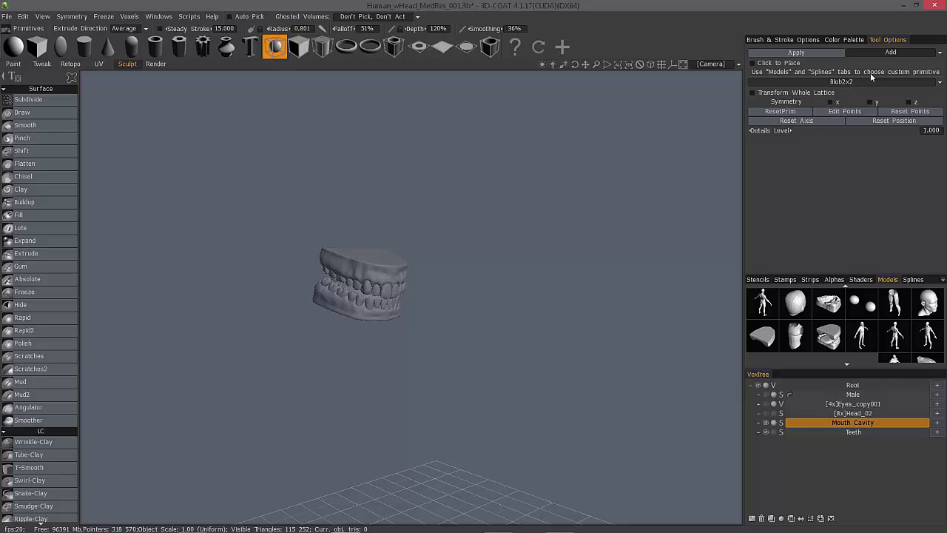
pyautogui.click(840, 80)
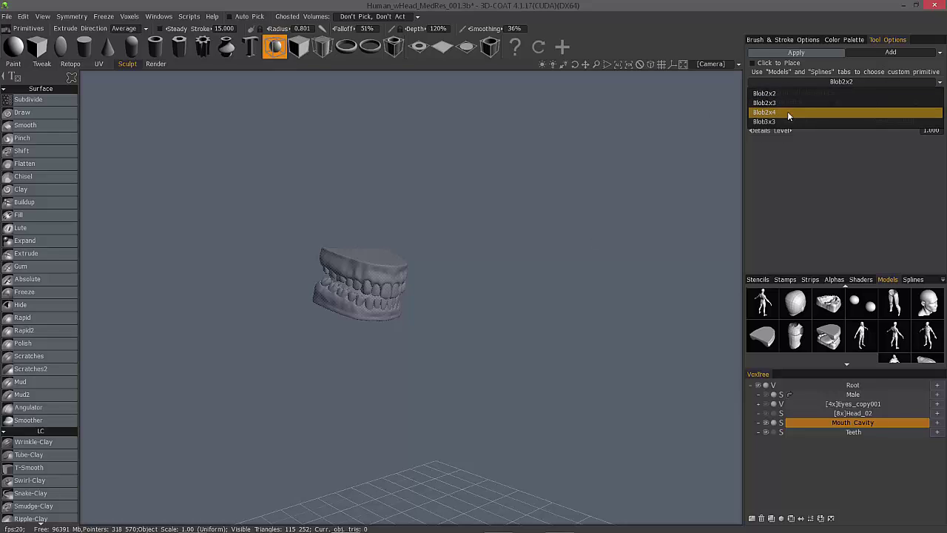
pyautogui.click(790, 112)
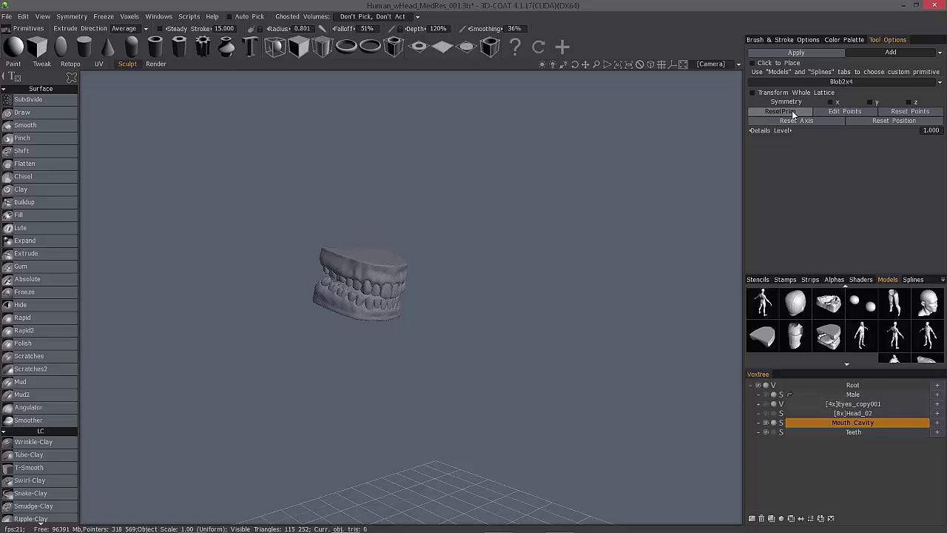
# Enable Transform Whole Lattice, raise the blob along the Y axis to near the teeth and return to the plain brush stroke mode
pyautogui.keyDown('alt'); pyautogui.moveTo(545, 276); pyautogui.dragTo(534, 278); pyautogui.keyUp('alt')
pyautogui.keyDown('alt'); pyautogui.moveTo(534, 278); pyautogui.dragTo(527, 279, button='right'); pyautogui.keyUp('alt')
pyautogui.keyDown('alt'); pyautogui.moveTo(528, 279); pyautogui.dragTo(525, 286, button='middle'); pyautogui.keyUp('alt')
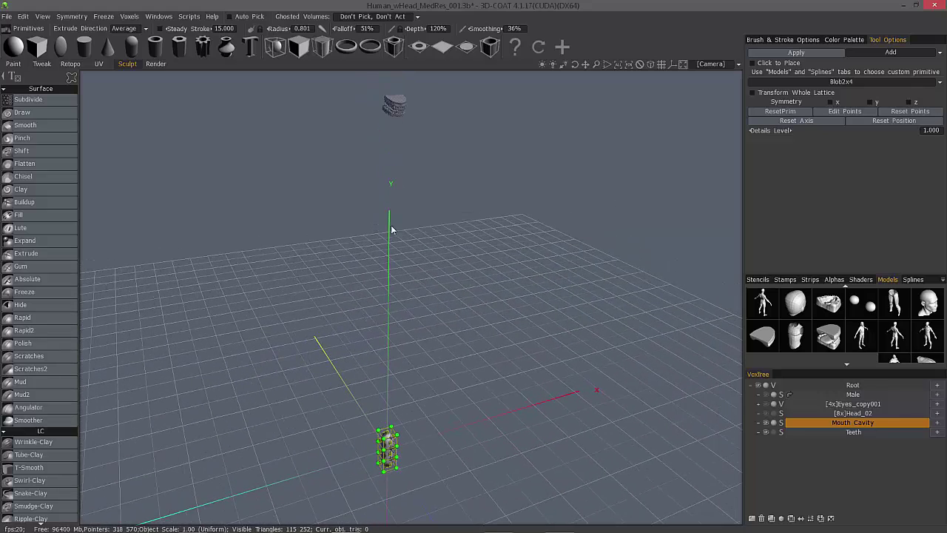
pyautogui.click(763, 94)
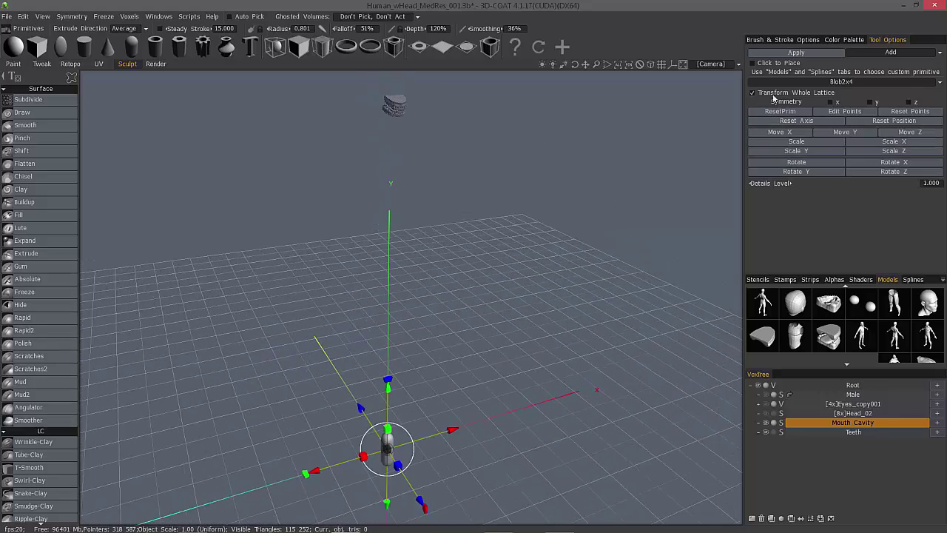
pyautogui.moveTo(389, 392); pyautogui.dragTo(429, 59)
pyautogui.click(92, 80)
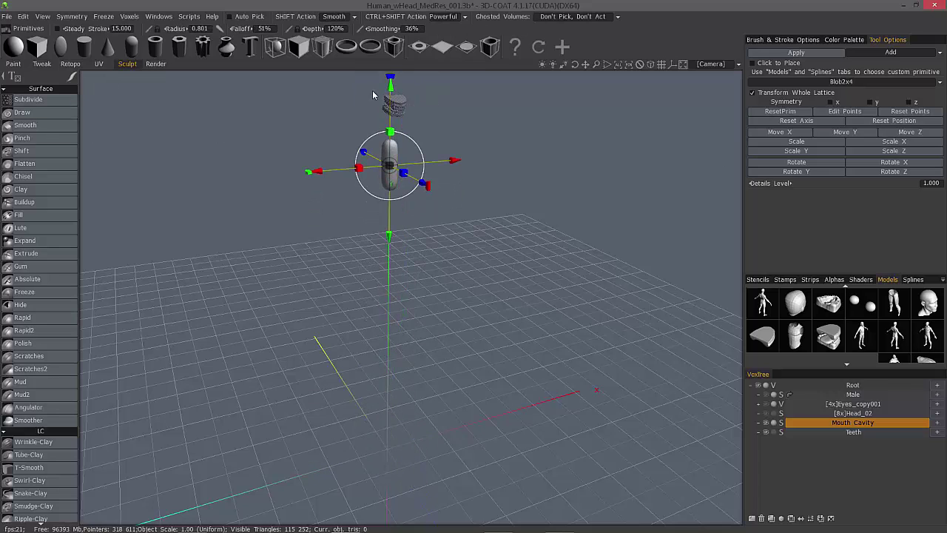
# Move and rotate the blob so its end overlaps the teeth and it follows their downward tilt
pyautogui.moveTo(371, 94)
pyautogui.keyDown('alt'); pyautogui.mouseDown()
pyautogui.moveTo(395, 174)
pyautogui.moveTo(386, 165)
pyautogui.moveTo(452, 205)
pyautogui.mouseUp(); pyautogui.keyUp('alt')
pyautogui.moveTo(395, 163); pyautogui.dragTo(396, 178)
pyautogui.keyDown('alt'); pyautogui.moveTo(366, 133); pyautogui.dragTo(347, 108); pyautogui.keyUp('alt')
pyautogui.keyDown('alt'); pyautogui.moveTo(348, 108); pyautogui.dragTo(452, 182, button='right'); pyautogui.keyUp('alt')
pyautogui.keyDown('alt'); pyautogui.moveTo(466, 174); pyautogui.dragTo(470, 230, button='middle'); pyautogui.keyUp('alt')
pyautogui.moveTo(470, 230); pyautogui.dragTo(413, 158)
pyautogui.keyDown('alt'); pyautogui.moveTo(473, 159); pyautogui.dragTo(512, 211); pyautogui.keyUp('alt')
pyautogui.keyDown('alt'); pyautogui.moveTo(512, 211); pyautogui.dragTo(534, 266, button='right'); pyautogui.keyUp('alt')
pyautogui.keyDown('alt'); pyautogui.moveTo(535, 266); pyautogui.dragTo(520, 259); pyautogui.keyUp('alt')
pyautogui.keyDown('alt'); pyautogui.moveTo(365, 258); pyautogui.dragTo(354, 271); pyautogui.keyUp('alt')
pyautogui.keyDown('alt'); pyautogui.moveTo(355, 273); pyautogui.dragTo(397, 257, button='right'); pyautogui.keyUp('alt')
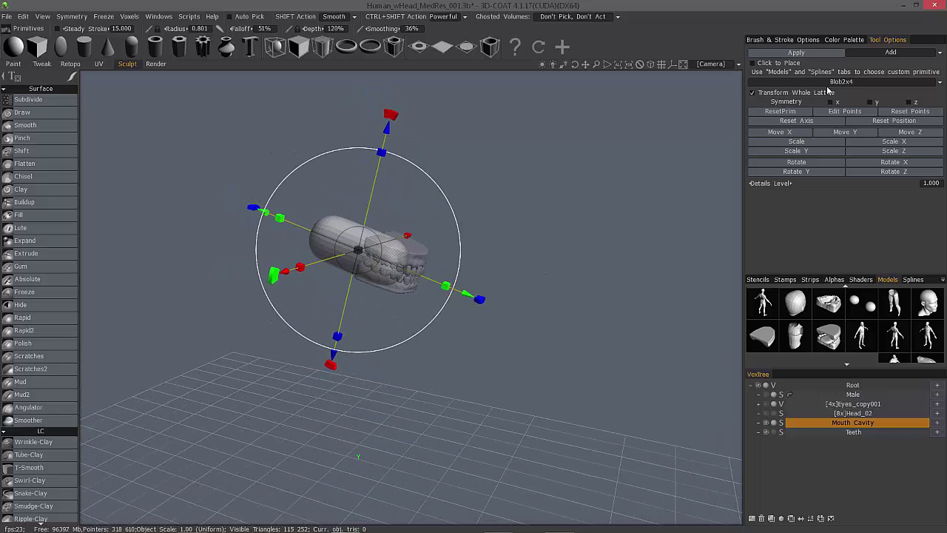
# Review the blob lattice presets, the location of the Primitives tool and the models in the Body_parts folder
pyautogui.click(840, 83)
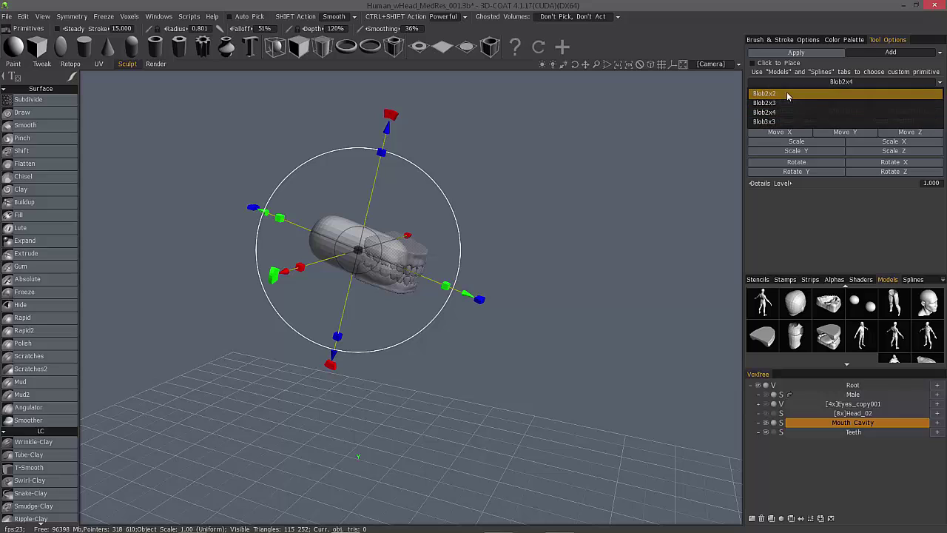
pyautogui.click(782, 112)
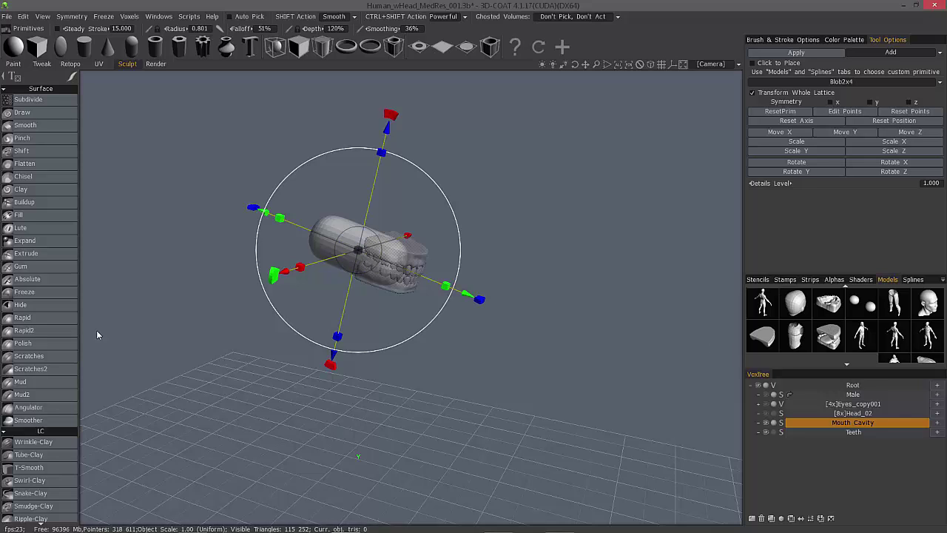
pyautogui.scroll(-8, 53, 381)
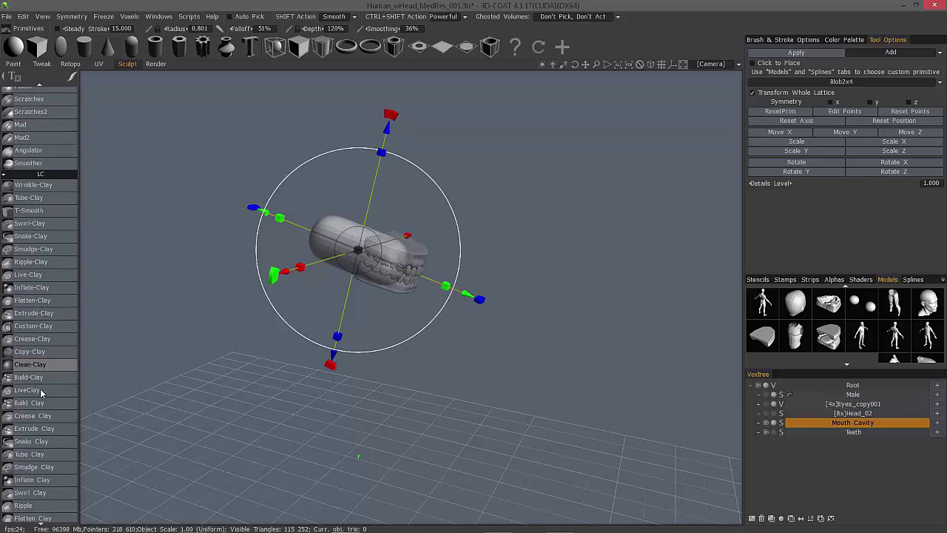
pyautogui.scroll(-5, 43, 385)
pyautogui.scroll(-10, 59, 355)
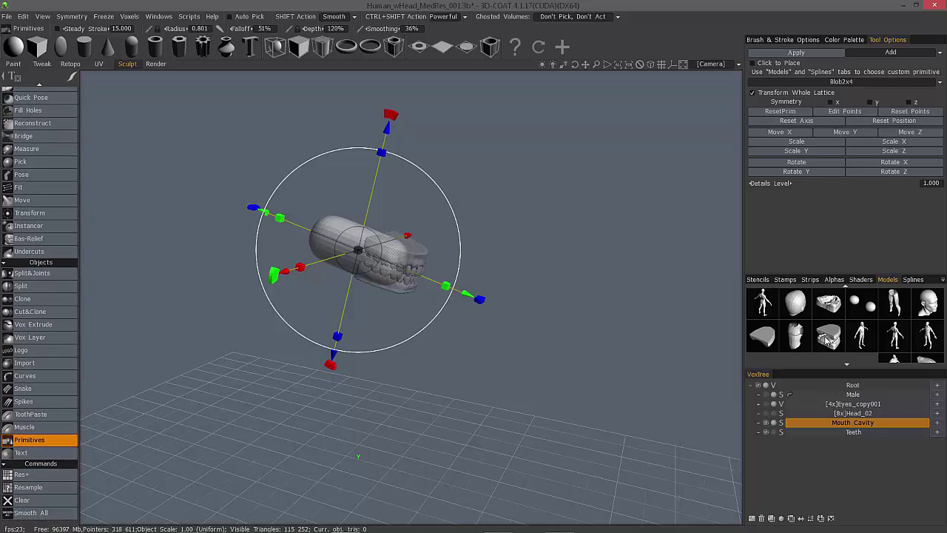
pyautogui.moveTo(838, 309)
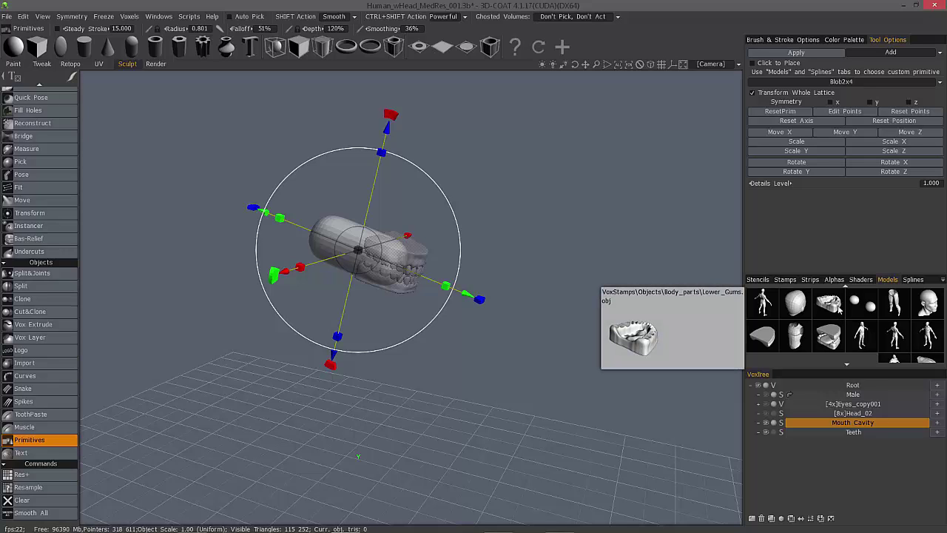
pyautogui.scroll(-5, 816, 336)
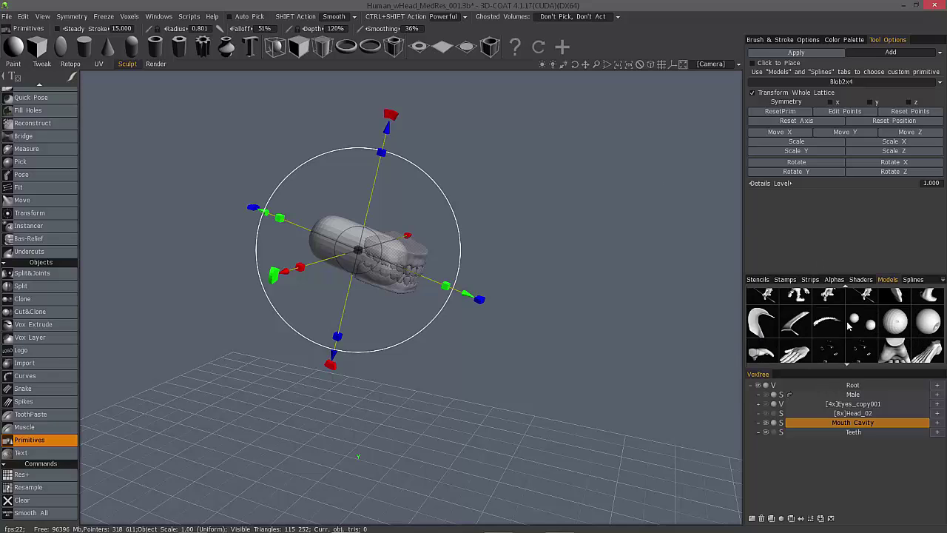
pyautogui.scroll(-4, 847, 319)
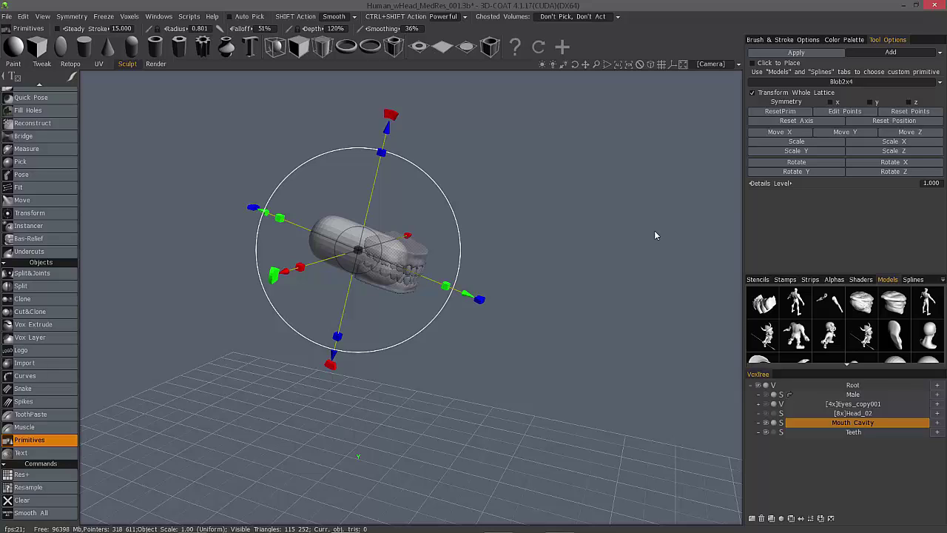
# Open the default models folder and load the faceted low-poly sphere as the custom primitive
pyautogui.click(942, 282)
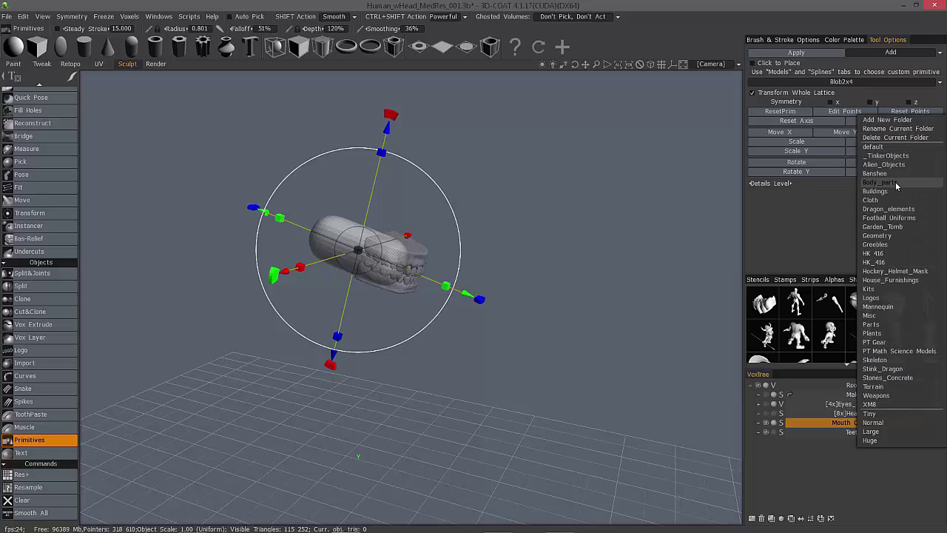
pyautogui.click(873, 147)
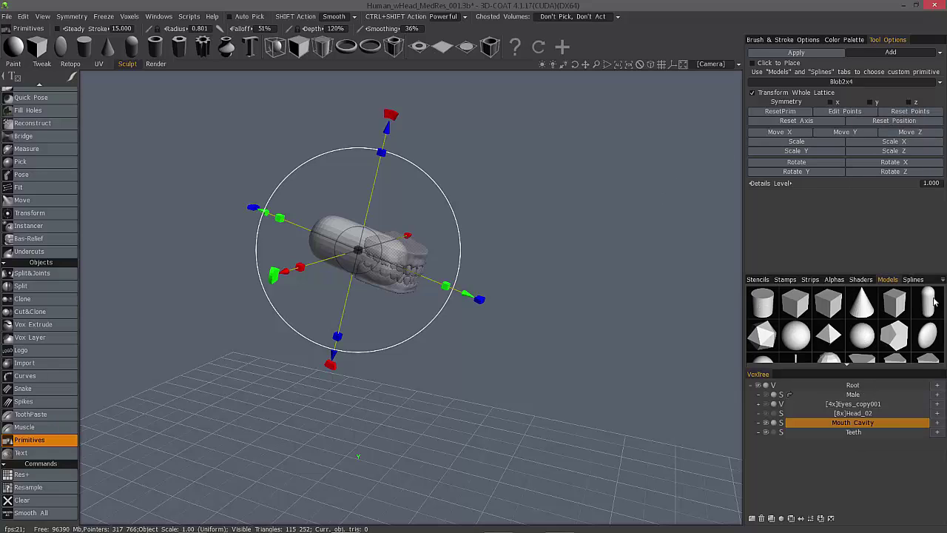
pyautogui.scroll(-4, 828, 339)
pyautogui.scroll(-1, 828, 314)
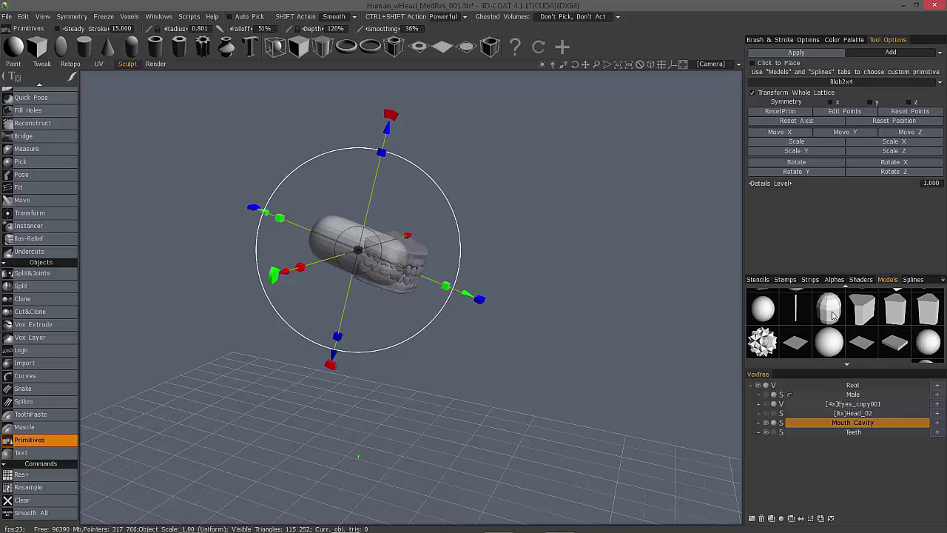
pyautogui.click(830, 314)
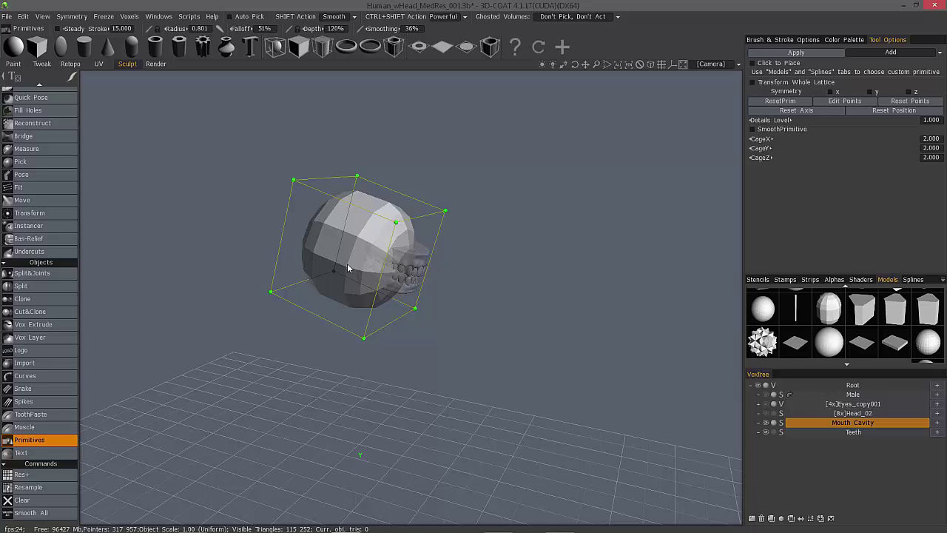
# Set the sphere's lattice cage to 3 in X, 3 in Y and 4 in Z
pyautogui.click(776, 140)
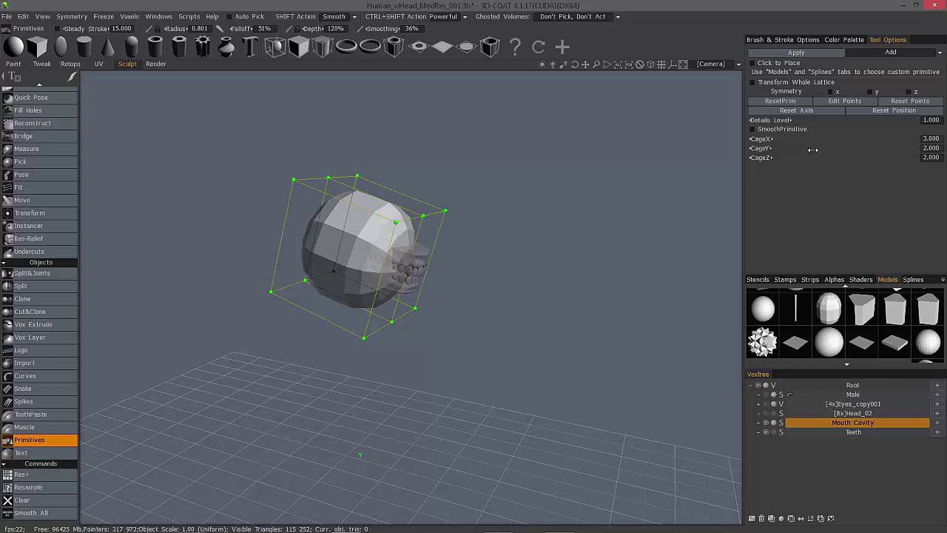
pyautogui.click(929, 147)
pyautogui.write('3')
pyautogui.press('Return')
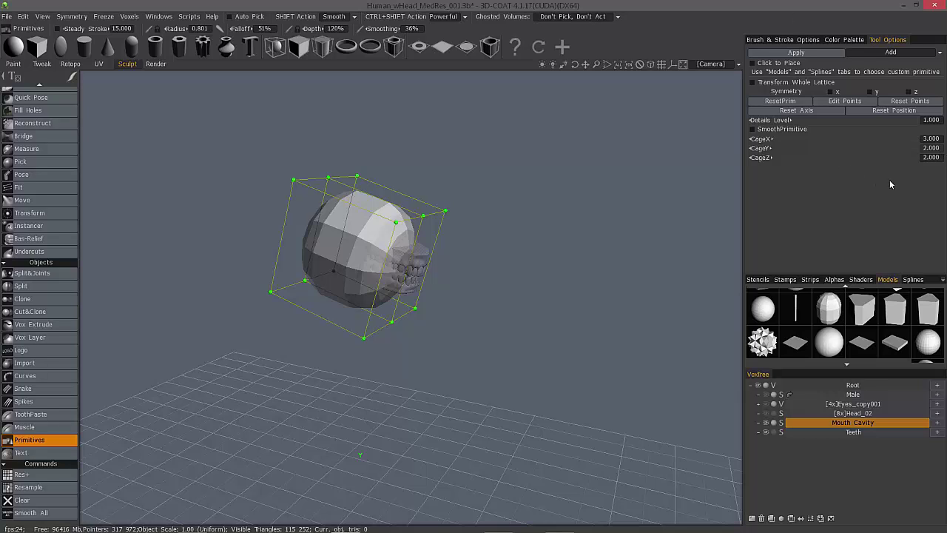
pyautogui.click(871, 162)
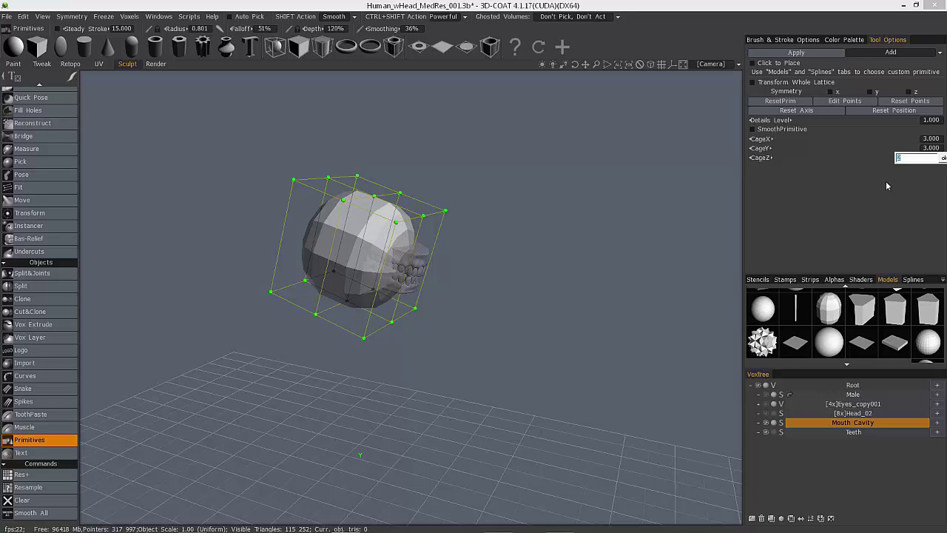
pyautogui.press('Return')
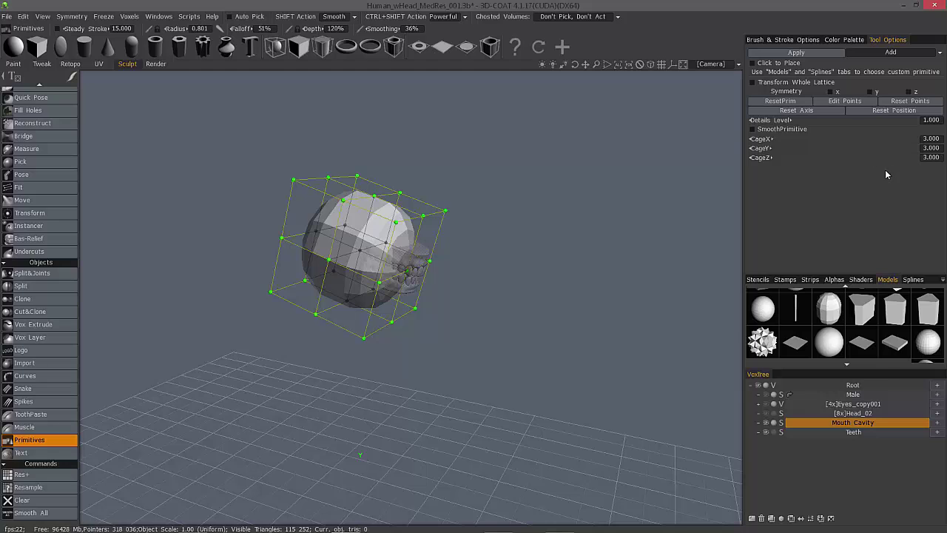
pyautogui.click(932, 158)
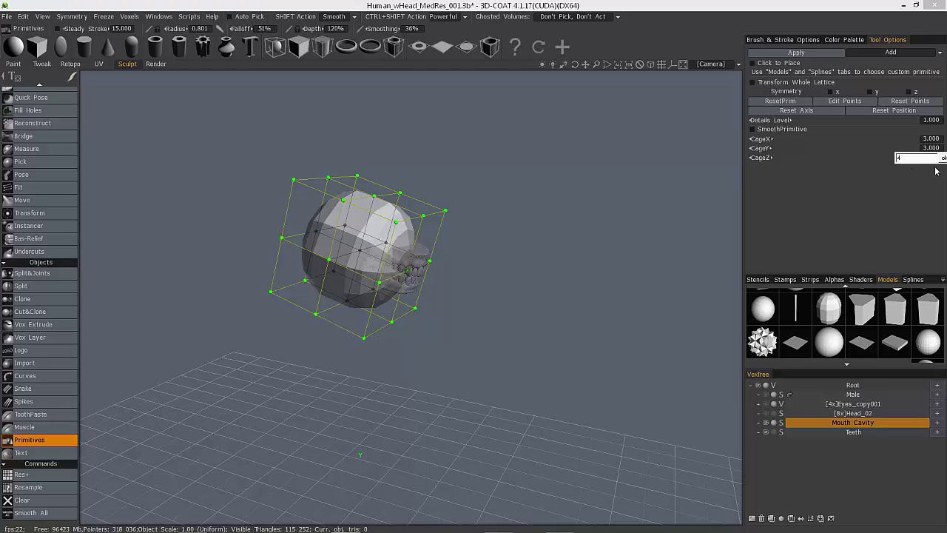
pyautogui.write('4')
pyautogui.press('Return')
# Enable Transform Whole Lattice, move the sphere forward over the teeth and flatten it vertically
pyautogui.moveTo(633, 279); pyautogui.dragTo(577, 266)
pyautogui.click(752, 82)
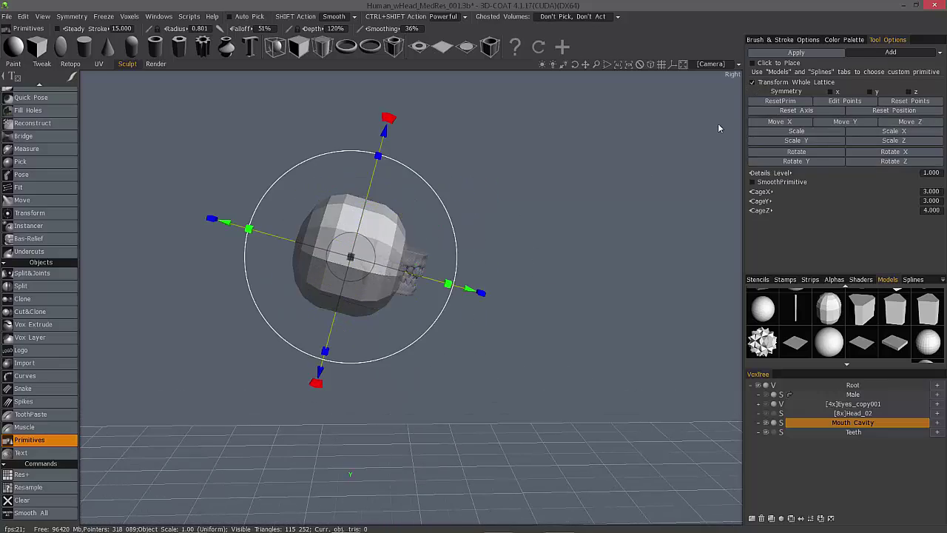
pyautogui.moveTo(426, 285); pyautogui.dragTo(492, 299)
pyautogui.moveTo(376, 220)
pyautogui.mouseDown()
pyautogui.moveTo(388, 221)
pyautogui.moveTo(374, 227)
pyautogui.mouseUp()
pyautogui.moveTo(401, 163); pyautogui.dragTo(394, 189)
pyautogui.moveTo(375, 262); pyautogui.dragTo(368, 264)
pyautogui.moveTo(472, 293); pyautogui.dragTo(482, 296)
pyautogui.moveTo(567, 284); pyautogui.dragTo(431, 288)
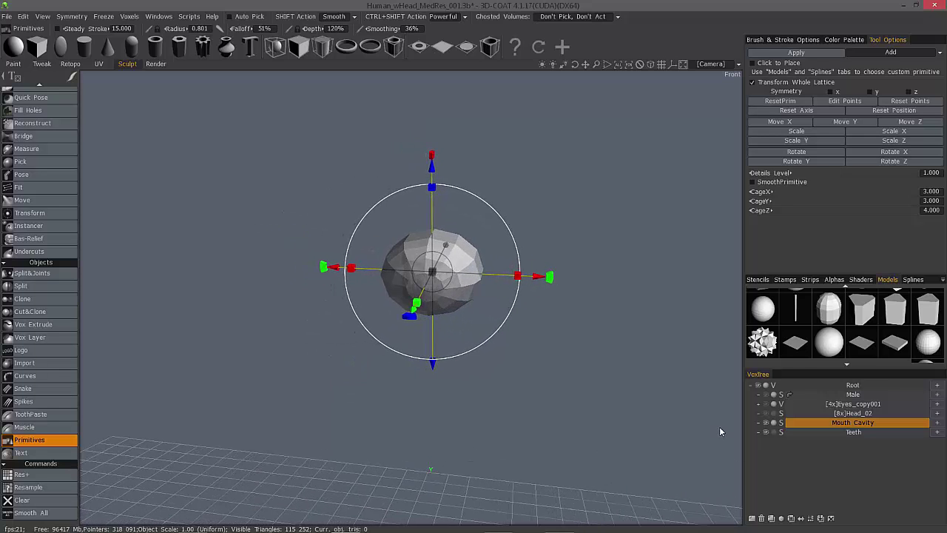
# Turn off Transform Whole Lattice and show the Head_02 volume around the sphere, viewed from the side
pyautogui.moveTo(720, 427); pyautogui.dragTo(367, 319)
pyautogui.click(753, 83)
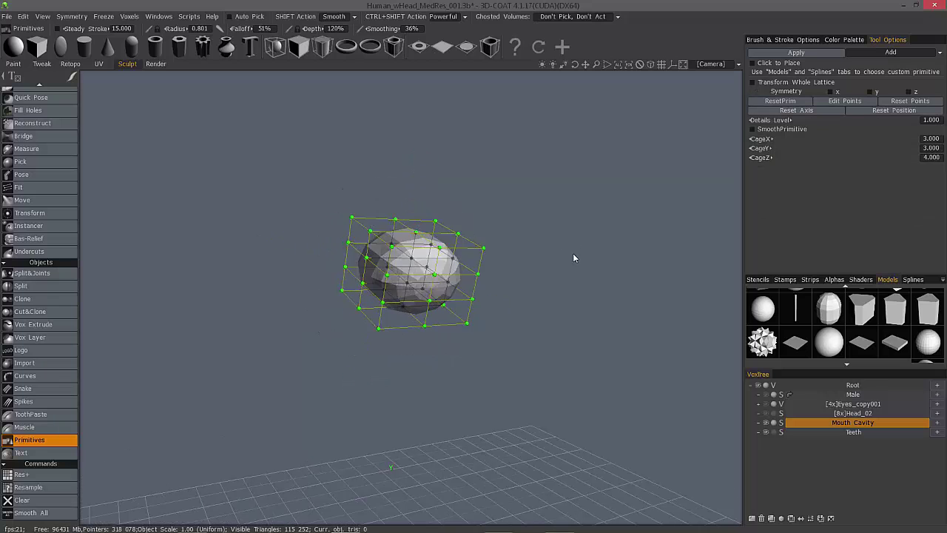
pyautogui.click(767, 415)
pyautogui.moveTo(681, 319); pyautogui.dragTo(635, 305)
pyautogui.moveTo(635, 305); pyautogui.dragTo(582, 296, button='right')
pyautogui.moveTo(495, 285); pyautogui.dragTo(598, 323)
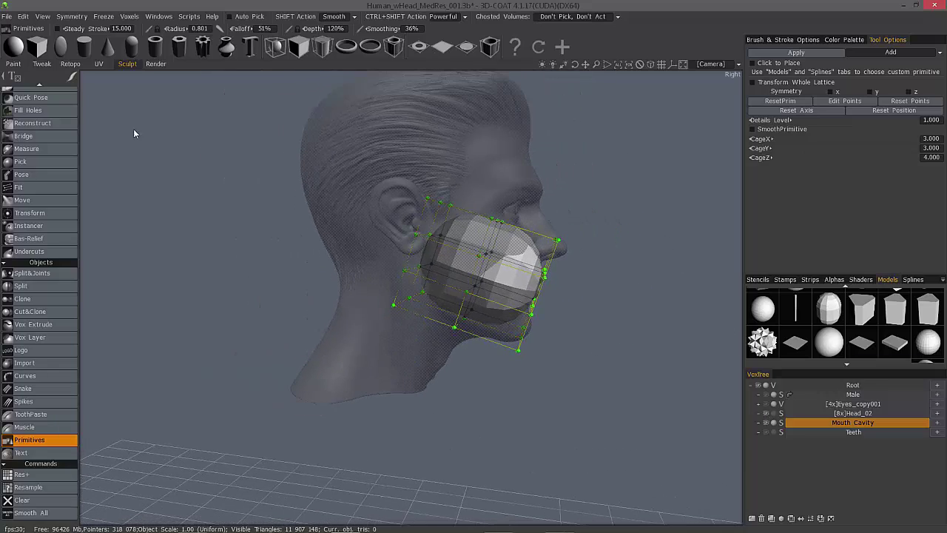
# Switch to an outline-shape selection mode and set the cage's Y divisions to 4
pyautogui.moveTo(74, 80)
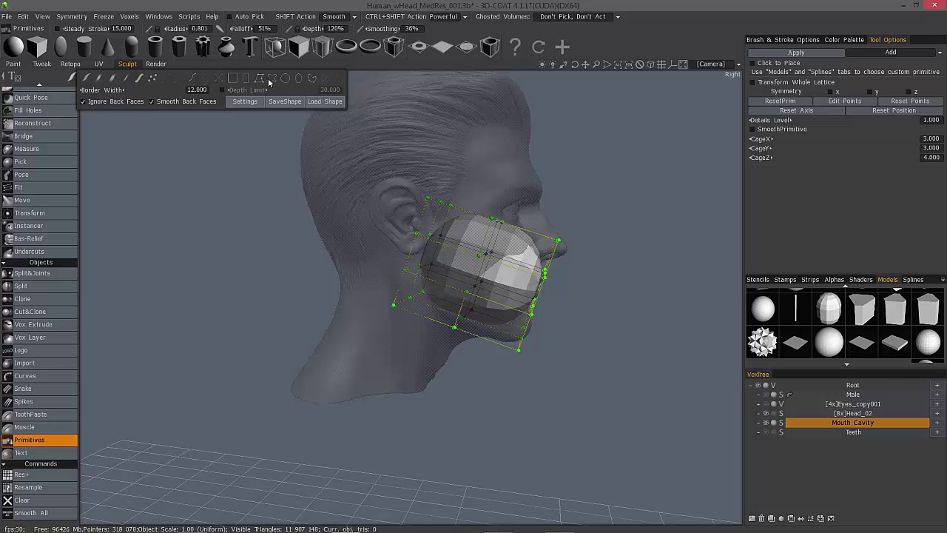
pyautogui.click(270, 80)
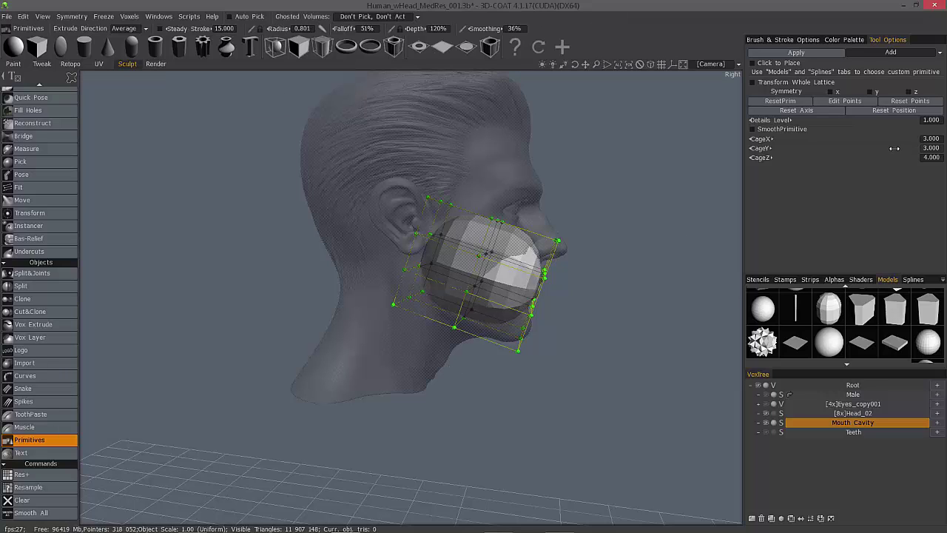
pyautogui.moveTo(895, 148); pyautogui.dragTo(900, 146)
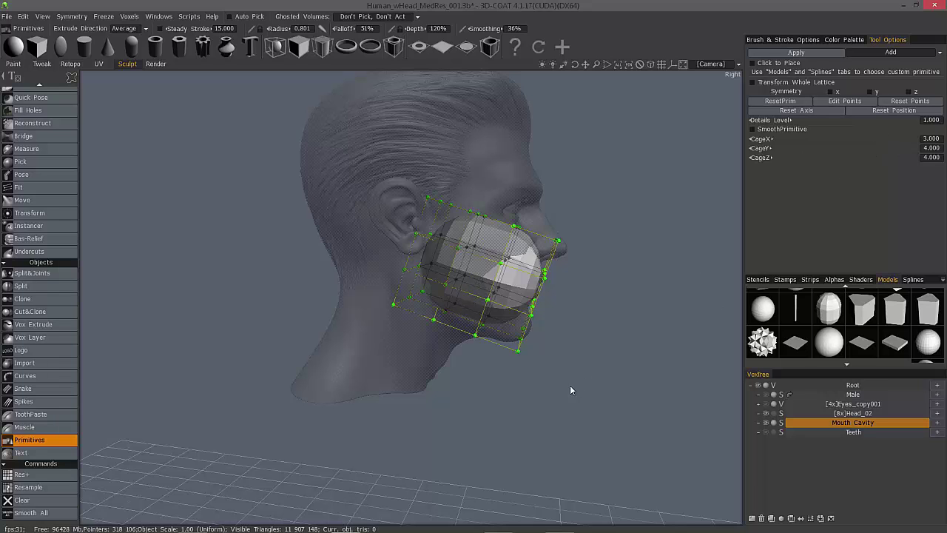
# Select the front points of the sphere's lattice cage and adjust them to fit the mouth area of the head
pyautogui.moveTo(551, 403); pyautogui.dragTo(567, 399)
pyautogui.keyDown('alt'); pyautogui.moveTo(567, 396); pyautogui.dragTo(466, 355); pyautogui.keyUp('alt')
pyautogui.moveTo(538, 296)
pyautogui.mouseDown()
pyautogui.moveTo(516, 295)
pyautogui.moveTo(601, 188)
pyautogui.mouseUp()
pyautogui.moveTo(558, 226); pyautogui.dragTo(560, 221)
pyautogui.moveTo(612, 313); pyautogui.dragTo(605, 313)
pyautogui.moveTo(474, 360); pyautogui.dragTo(482, 360)
pyautogui.moveTo(556, 355); pyautogui.dragTo(580, 363)
pyautogui.keyDown('alt'); pyautogui.moveTo(516, 346); pyautogui.dragTo(448, 327); pyautogui.keyUp('alt')
pyautogui.moveTo(594, 344); pyautogui.dragTo(574, 344)
# Select the rear points of the sphere's lattice cage, move them down toward the throat and narrow them sideways
pyautogui.keyDown('alt'); pyautogui.moveTo(473, 252); pyautogui.dragTo(384, 216); pyautogui.keyUp('alt')
pyautogui.moveTo(443, 196); pyautogui.dragTo(358, 323)
pyautogui.moveTo(345, 238); pyautogui.dragTo(369, 248)
pyautogui.moveTo(410, 178); pyautogui.dragTo(387, 217)
pyautogui.moveTo(357, 361); pyautogui.dragTo(354, 370)
pyautogui.keyDown('alt'); pyautogui.moveTo(326, 273); pyautogui.dragTo(444, 259); pyautogui.keyUp('alt')
pyautogui.moveTo(379, 324); pyautogui.dragTo(379, 326)
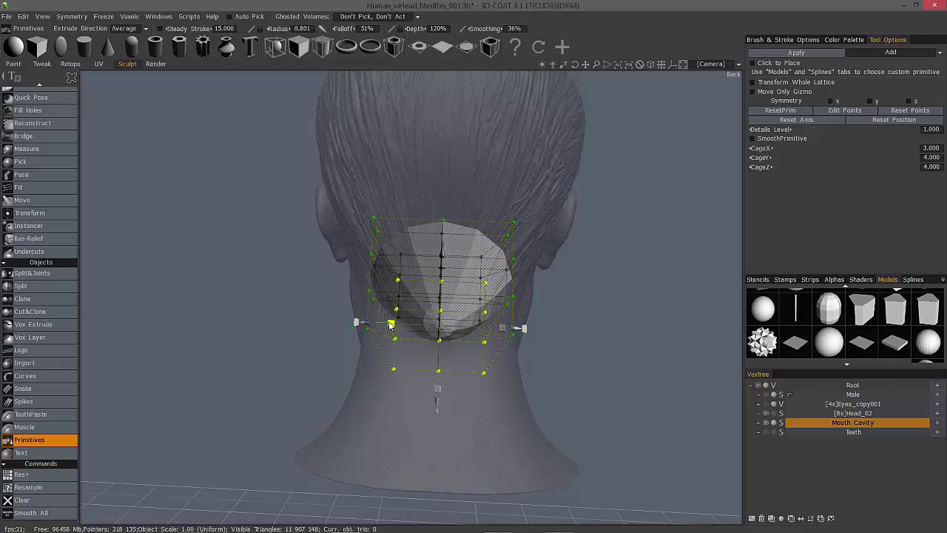
# Reduce the height of the cage's rear points and shift them slightly forward in the side view
pyautogui.moveTo(379, 325); pyautogui.dragTo(611, 321, button='right')
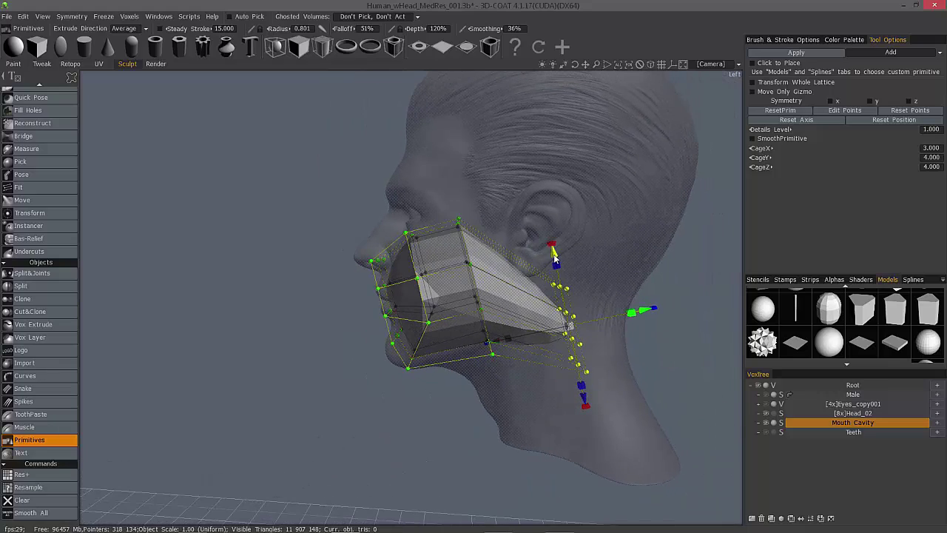
pyautogui.moveTo(555, 258); pyautogui.dragTo(557, 267)
pyautogui.moveTo(645, 321); pyautogui.dragTo(627, 324)
# Select the column of cage points just ahead of the rear ones and shorten it vertically to fit inside the jaw
pyautogui.moveTo(475, 217)
pyautogui.keyDown('alt'); pyautogui.mouseDown()
pyautogui.moveTo(454, 221)
pyautogui.moveTo(498, 252)
pyautogui.mouseUp(); pyautogui.keyUp('alt')
pyautogui.moveTo(439, 224); pyautogui.dragTo(440, 213)
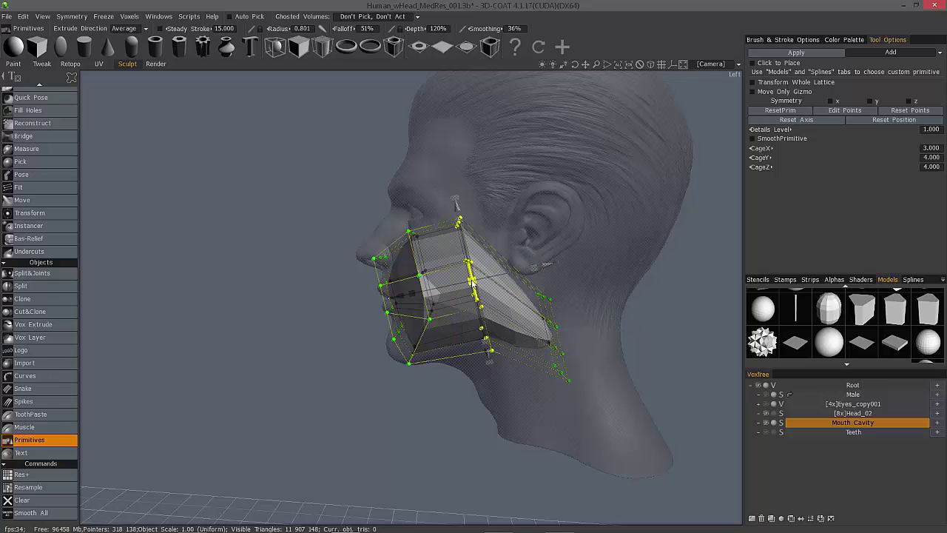
pyautogui.moveTo(470, 282); pyautogui.dragTo(341, 275)
pyautogui.moveTo(341, 275); pyautogui.dragTo(477, 271, button='right')
pyautogui.moveTo(467, 267); pyautogui.dragTo(457, 267)
pyautogui.keyDown('alt'); pyautogui.moveTo(457, 267); pyautogui.dragTo(326, 270); pyautogui.keyUp('alt')
pyautogui.moveTo(651, 307); pyautogui.dragTo(636, 287)
pyautogui.moveTo(592, 203); pyautogui.dragTo(590, 210)
pyautogui.moveTo(582, 212); pyautogui.dragTo(627, 231, button='right')
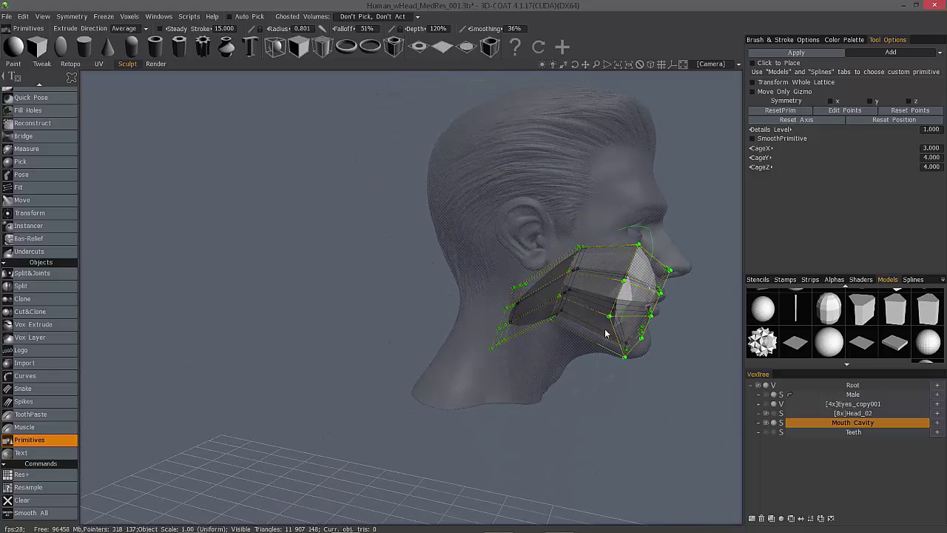
pyautogui.moveTo(651, 212); pyautogui.dragTo(648, 215)
# Narrow the cage's middle side points across the face, and select the lower points behind the mouth for adjustment in side view
pyautogui.keyDown('alt'); pyautogui.moveTo(648, 215); pyautogui.dragTo(428, 242); pyautogui.keyUp('alt')
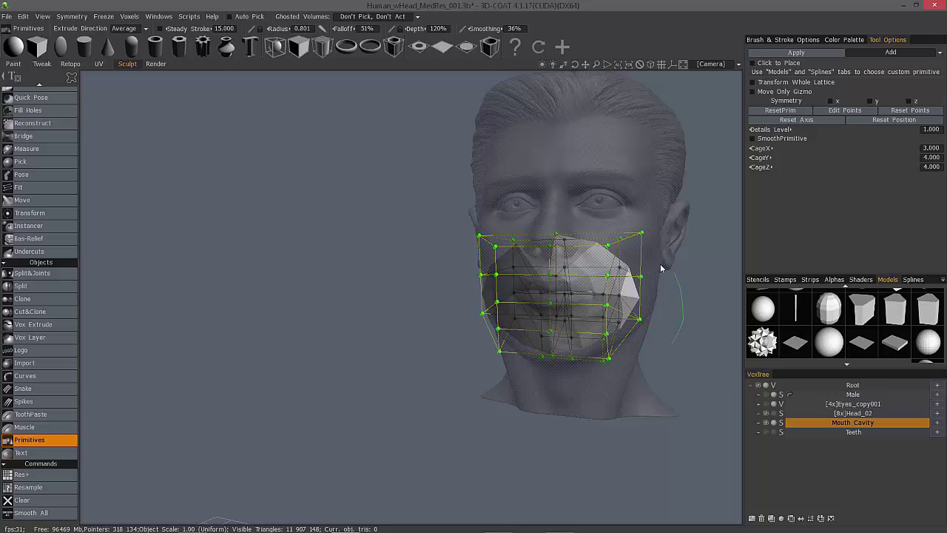
pyautogui.keyDown('shift'); pyautogui.moveTo(489, 285); pyautogui.dragTo(452, 296); pyautogui.keyUp('shift')
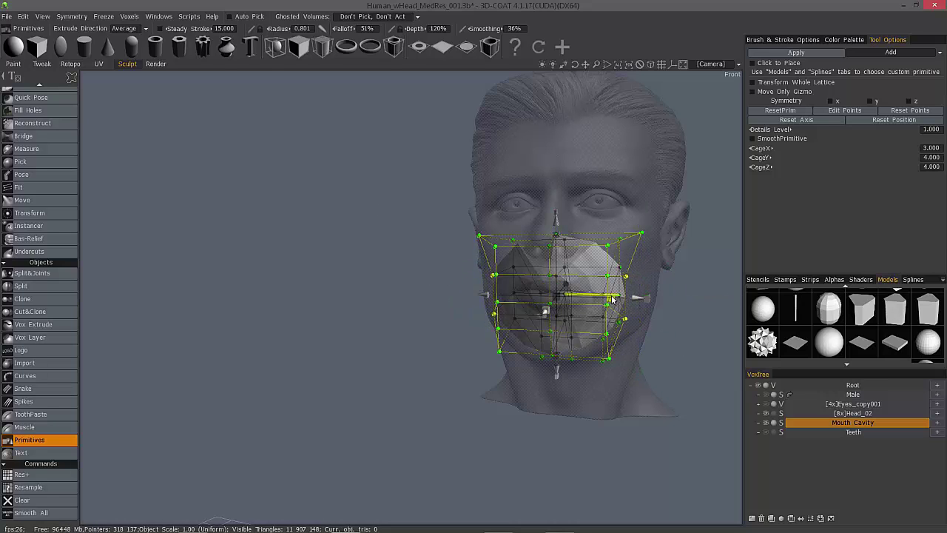
pyautogui.moveTo(404, 268); pyautogui.dragTo(518, 338, button='right')
pyautogui.press('KP_3')
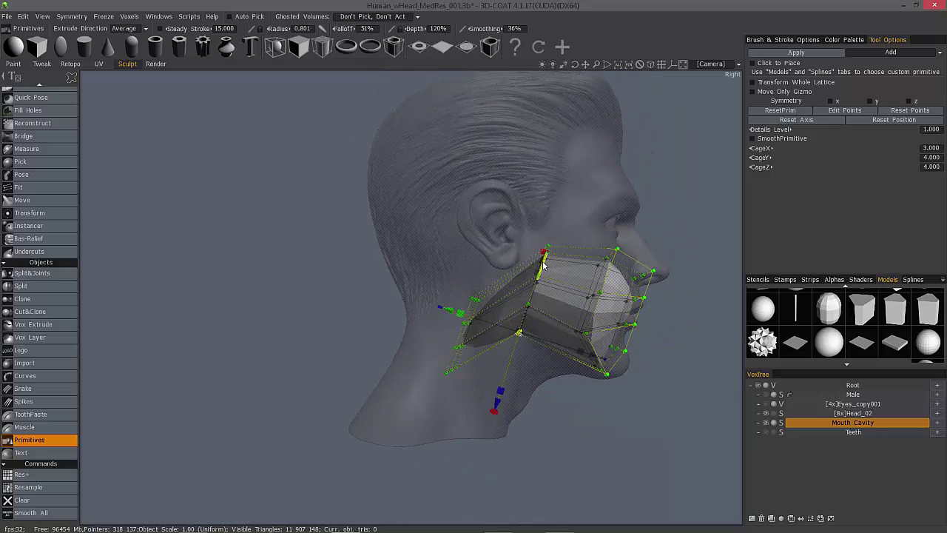
pyautogui.moveTo(544, 268); pyautogui.dragTo(654, 303, button='right')
# Select the cage's upper points below the cheek and adjust them to follow the face
pyautogui.keyDown('alt'); pyautogui.moveTo(623, 304); pyautogui.dragTo(538, 239); pyautogui.keyUp('alt')
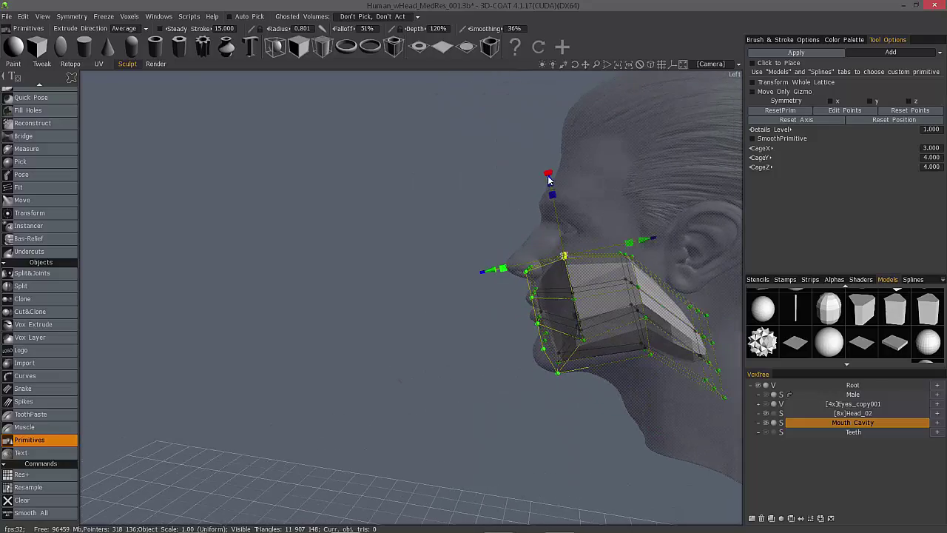
pyautogui.press('KP_1')
pyautogui.keyDown('alt'); pyautogui.moveTo(527, 301); pyautogui.dragTo(460, 339); pyautogui.keyUp('alt')
pyautogui.moveTo(641, 342); pyautogui.dragTo(645, 332, button='right')
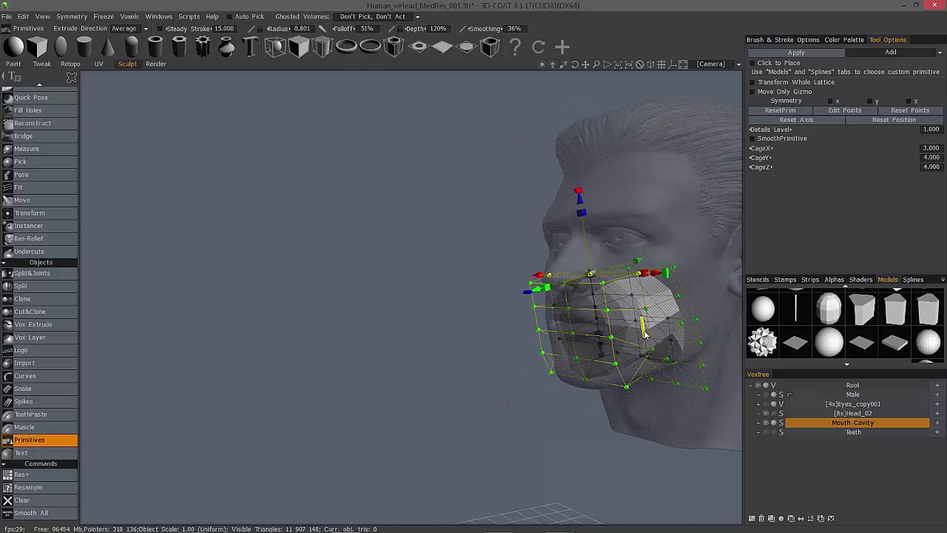
# Undo the last lattice point change and enable X symmetry for the cage
pyautogui.click(441, 257)
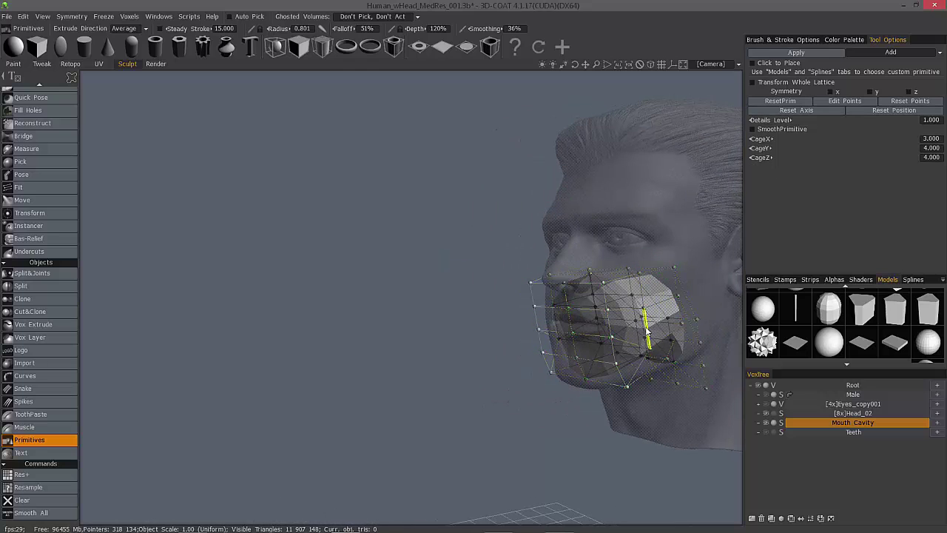
pyautogui.moveTo(497, 296); pyautogui.dragTo(438, 305)
pyautogui.hotkey('ctrl', 'z')
pyautogui.click(829, 91)
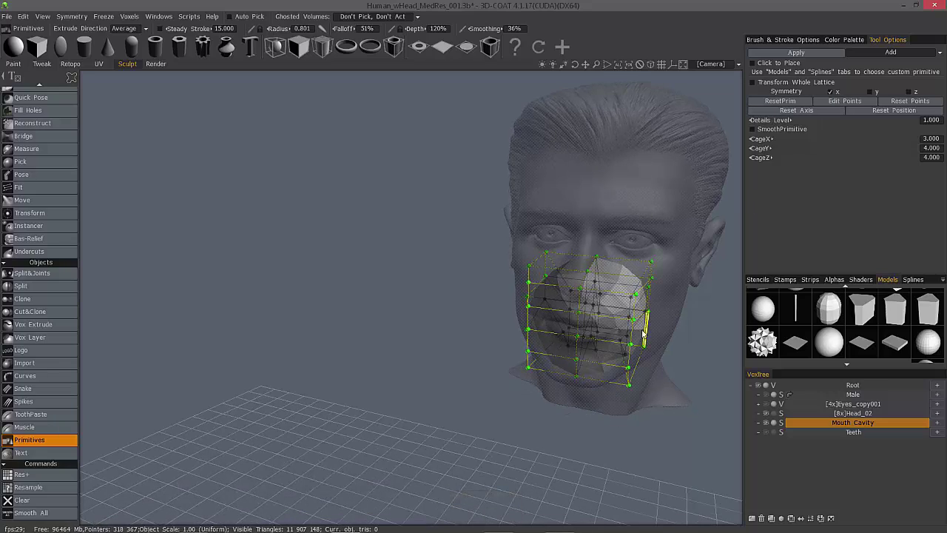
# Adjust the upper outer and rear cage points symmetrically to round the cavity shape inside the cheeks
pyautogui.moveTo(641, 333); pyautogui.dragTo(523, 271)
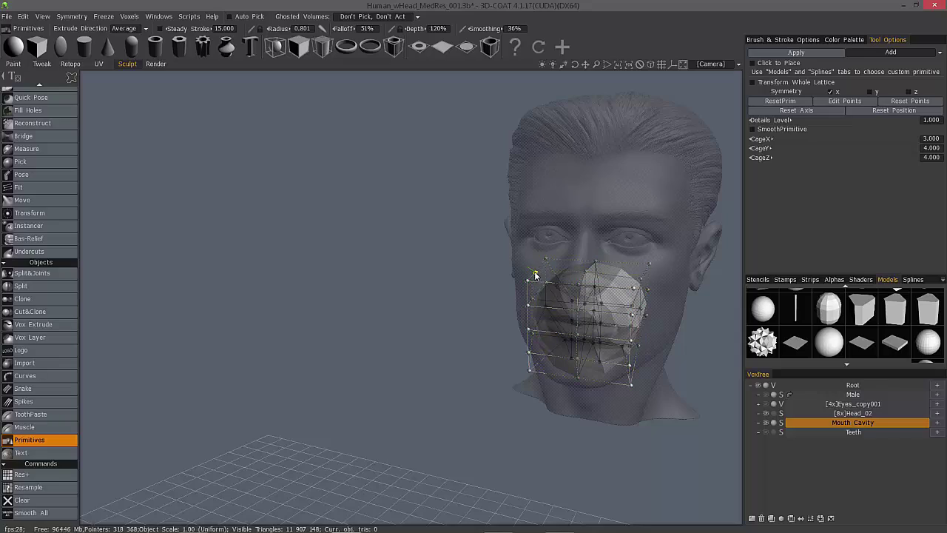
pyautogui.moveTo(536, 275); pyautogui.dragTo(571, 324, button='right')
pyautogui.keyDown('alt'); pyautogui.moveTo(444, 314); pyautogui.dragTo(539, 352); pyautogui.keyUp('alt')
pyautogui.moveTo(540, 351); pyautogui.dragTo(466, 274, button='right')
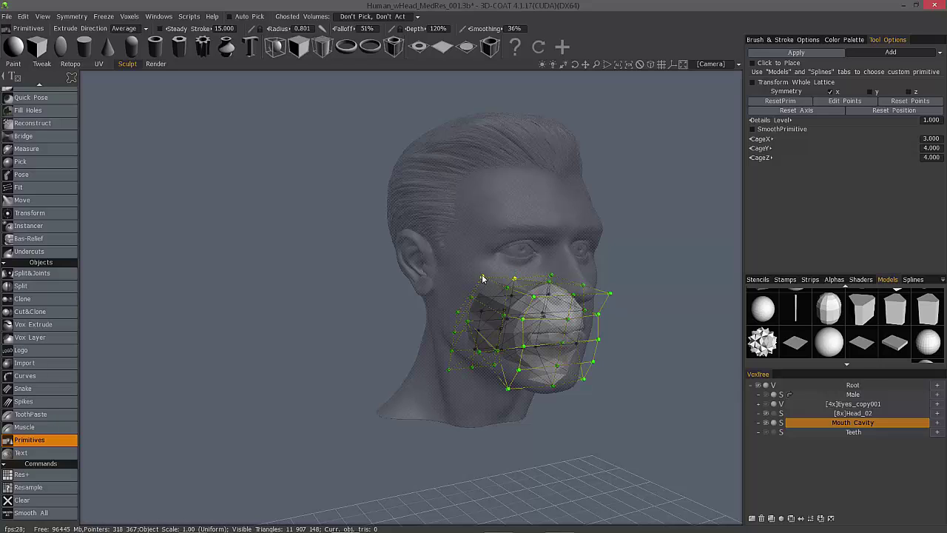
pyautogui.moveTo(488, 284); pyautogui.dragTo(551, 373, button='right')
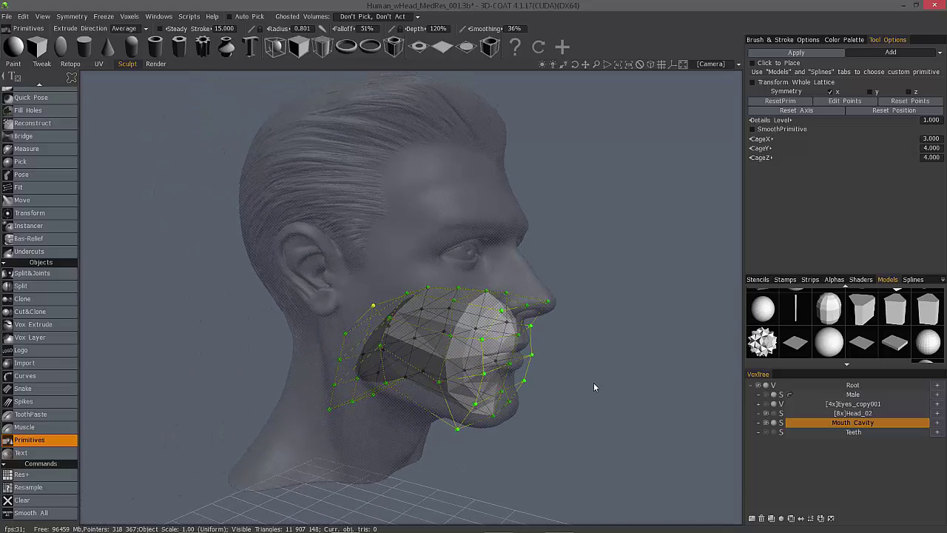
# Apply the deformed sphere to the Mouth Cavity volume and switch to the Move sculpting tool
pyautogui.click(788, 56)
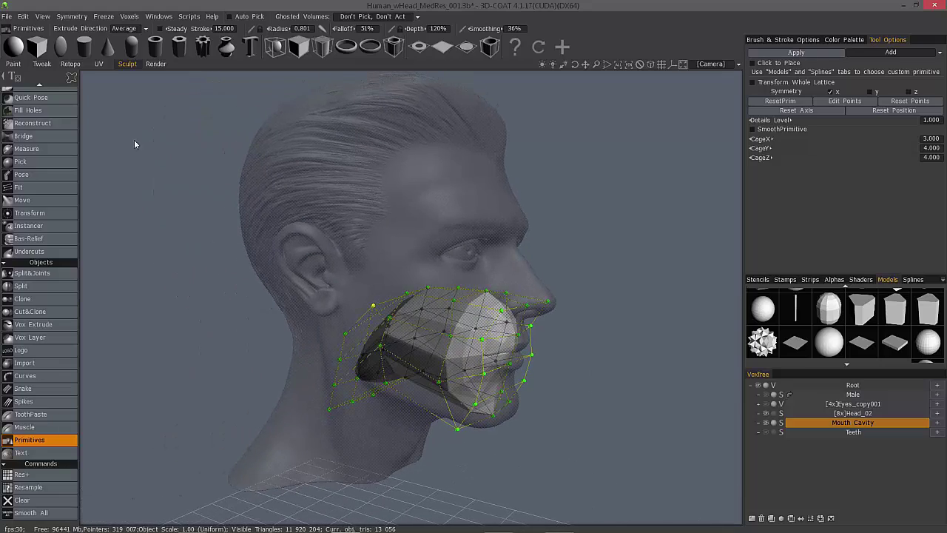
pyautogui.scroll(10, 67, 170)
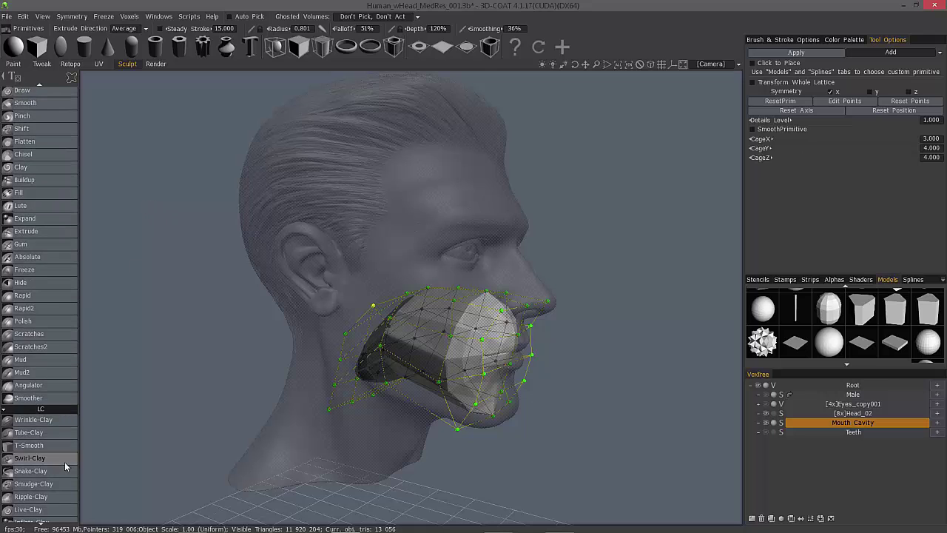
pyautogui.scroll(-10, 54, 462)
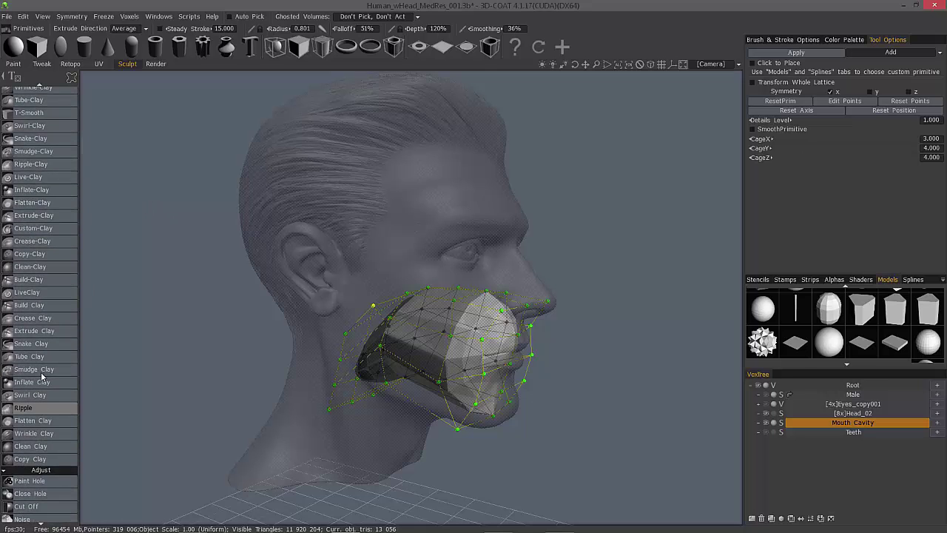
pyautogui.scroll(-5, 36, 200)
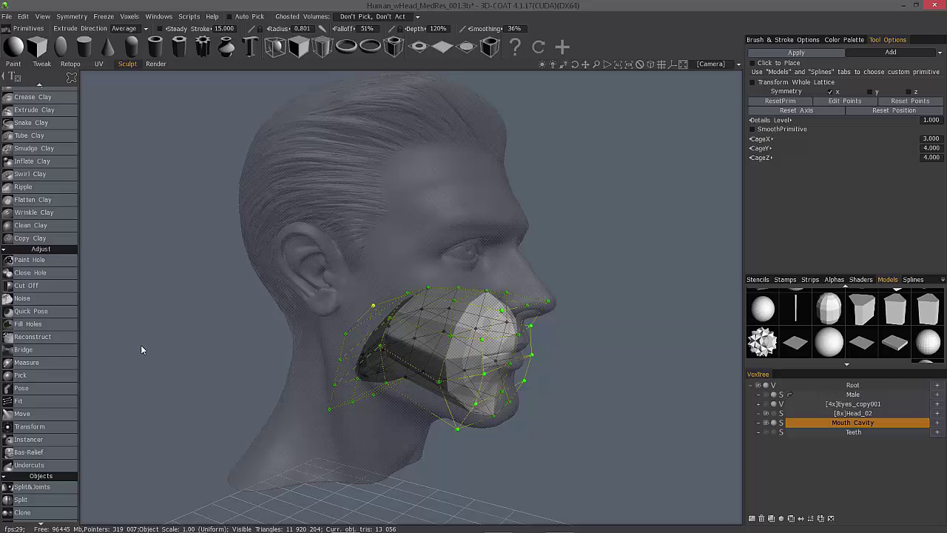
pyautogui.click(65, 413)
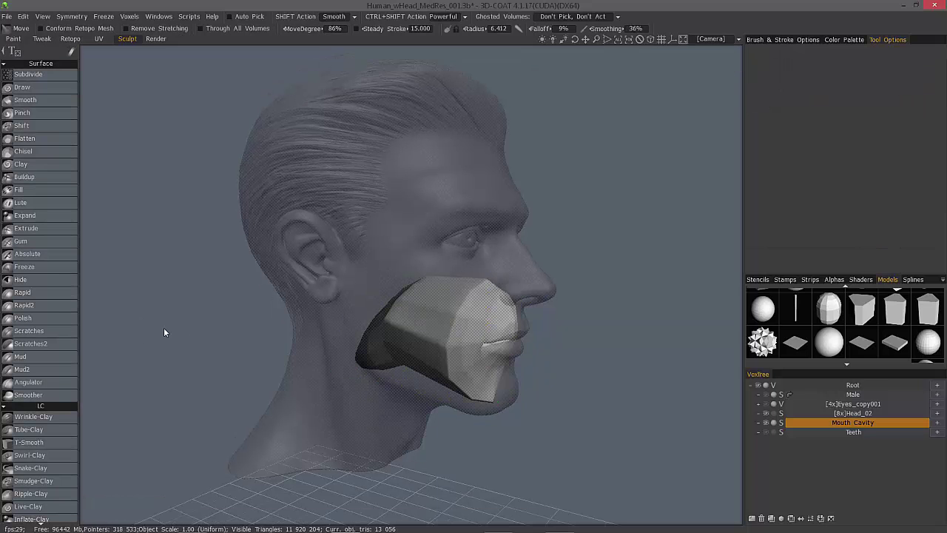
# Smooth the whole mouth cavity with smoothing degree 5.35, Relaxation on and Keep sharp edges off
pyautogui.keyDown('alt'); pyautogui.moveTo(373, 326); pyautogui.dragTo(50, 456); pyautogui.keyUp('alt')
pyautogui.scroll(-15, 57, 478)
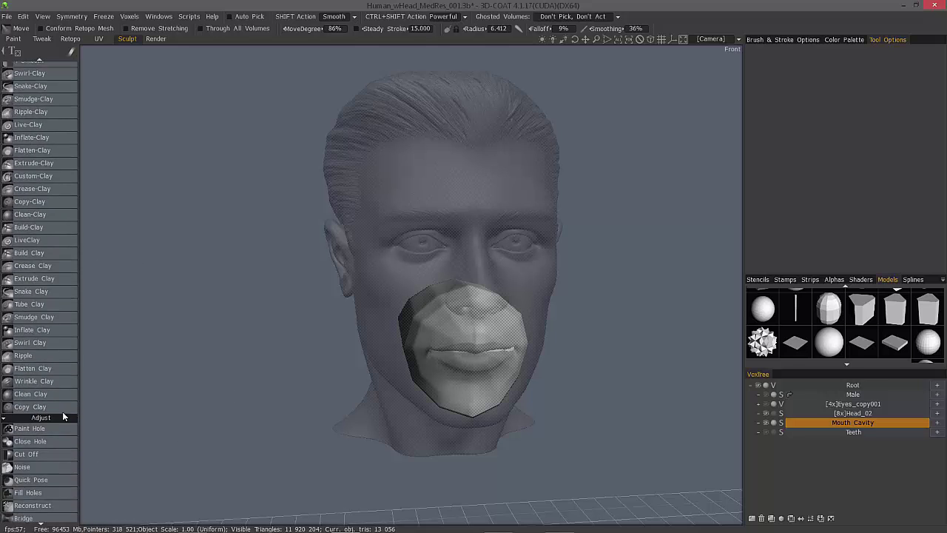
pyautogui.click(30, 512)
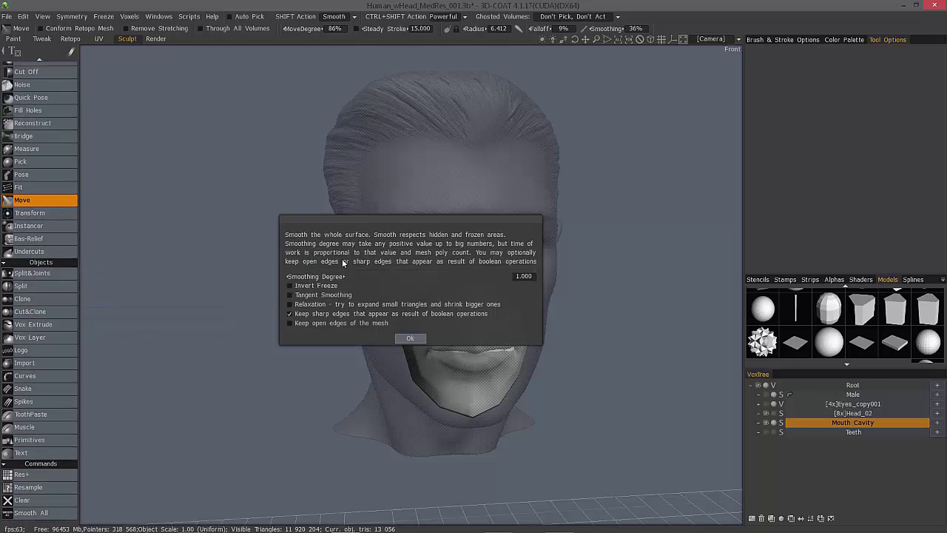
pyautogui.moveTo(329, 279); pyautogui.dragTo(221, 153)
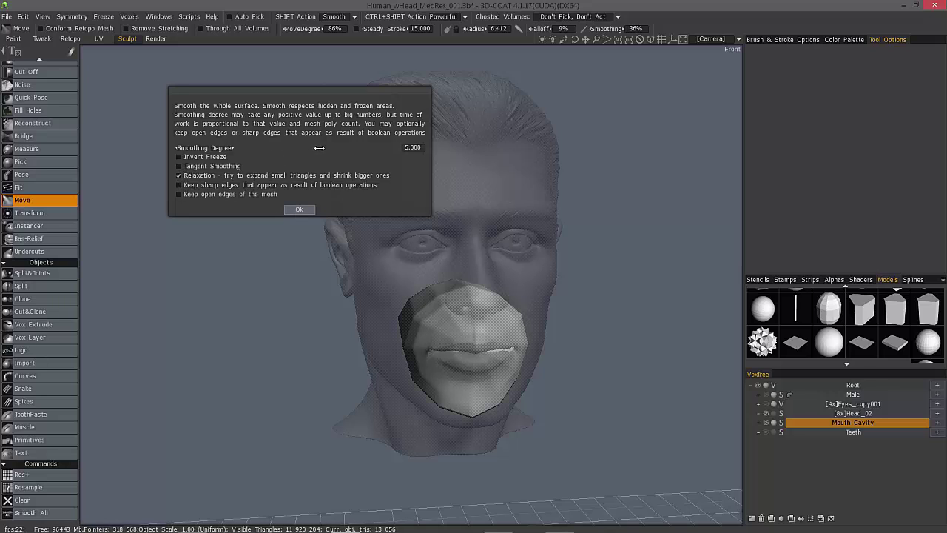
pyautogui.click(298, 210)
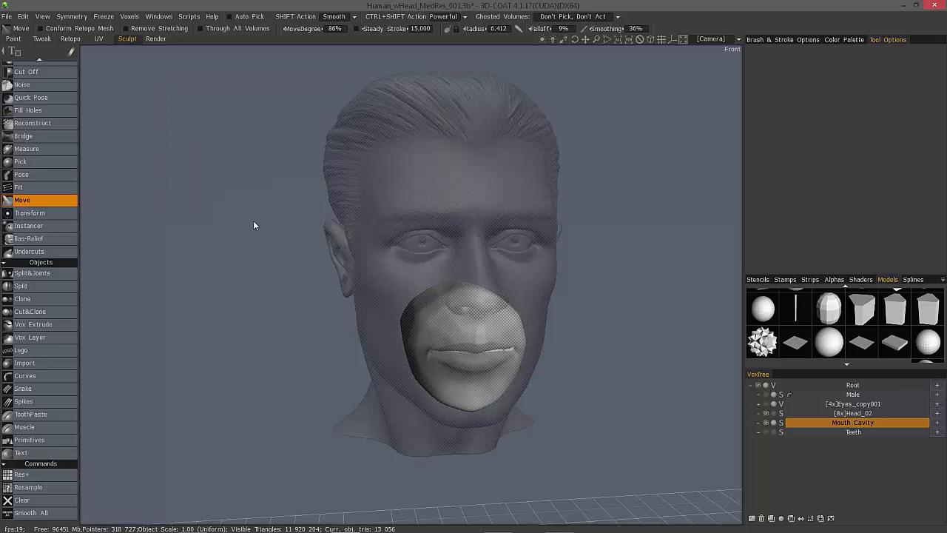
# Repeat the whole-surface smoothing on the mouth cavity with the same degree of 5.35 and Relaxation on
pyautogui.moveTo(276, 237)
pyautogui.mouseDown()
pyautogui.moveTo(349, 275)
pyautogui.moveTo(368, 344)
pyautogui.moveTo(284, 346)
pyautogui.moveTo(221, 322)
pyautogui.mouseUp()
pyautogui.moveTo(414, 333)
pyautogui.mouseDown()
pyautogui.moveTo(495, 312)
pyautogui.moveTo(315, 341)
pyautogui.moveTo(271, 311)
pyautogui.mouseUp()
pyautogui.hotkey('shift', 'Return')
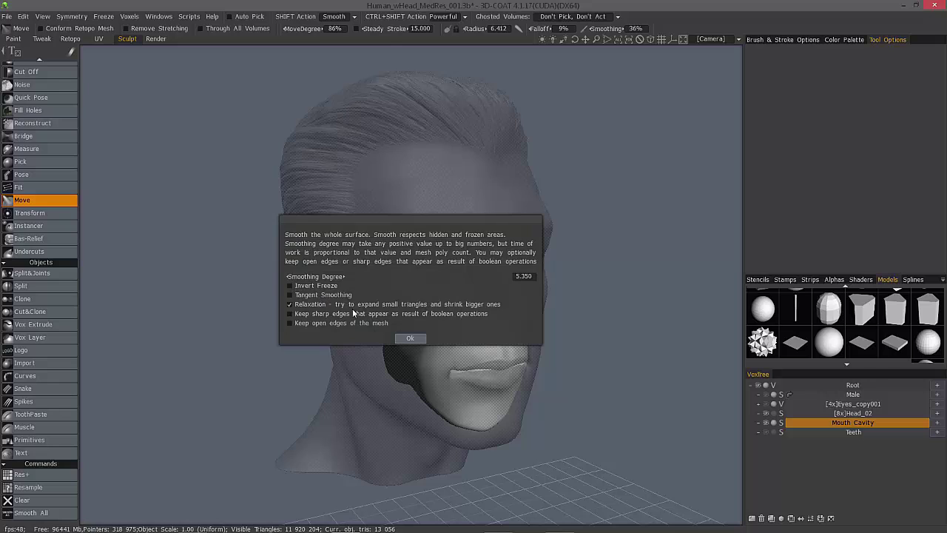
pyautogui.click(408, 338)
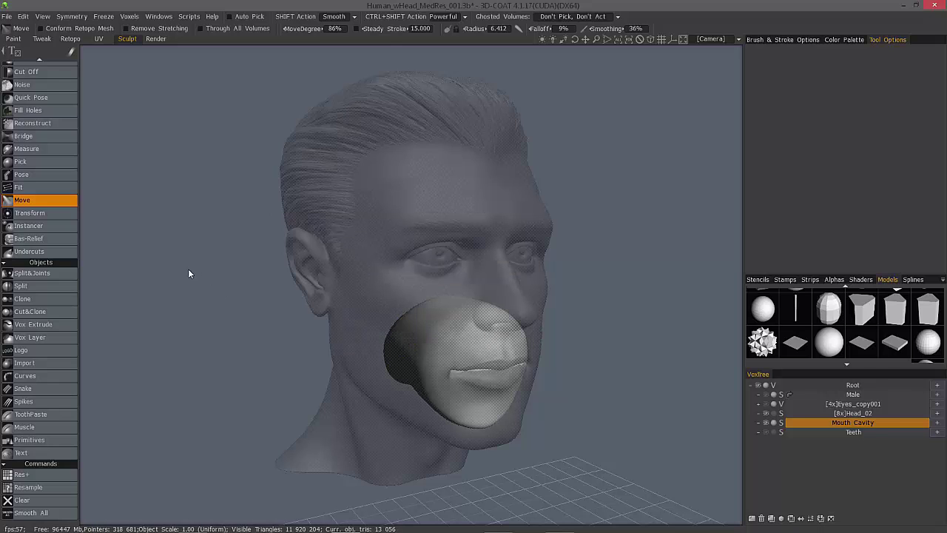
# Show the Teeth volume and reshape the back and side of the mouth cavity with the Move brush
pyautogui.moveTo(320, 257); pyautogui.dragTo(511, 278)
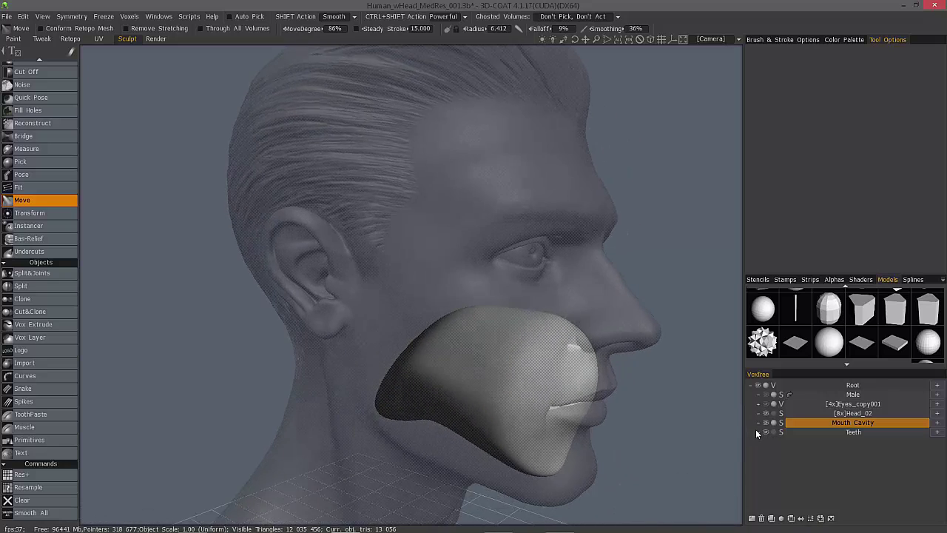
pyautogui.moveTo(752, 427); pyautogui.dragTo(754, 429)
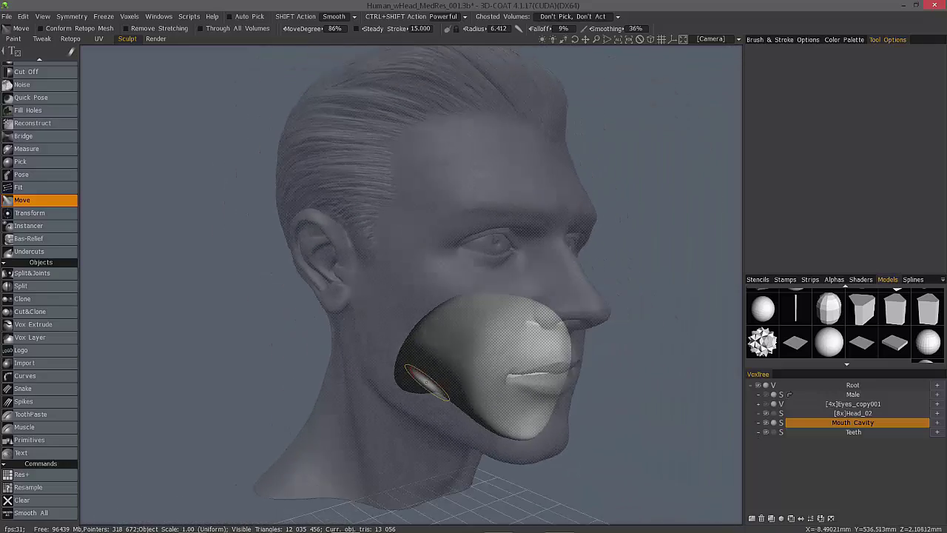
pyautogui.moveTo(493, 416)
pyautogui.mouseDown()
pyautogui.moveTo(397, 366)
pyautogui.moveTo(414, 374)
pyautogui.moveTo(332, 353)
pyautogui.moveTo(397, 372)
pyautogui.moveTo(368, 401)
pyautogui.moveTo(451, 413)
pyautogui.mouseUp()
pyautogui.moveTo(312, 353)
pyautogui.mouseDown()
pyautogui.moveTo(284, 383)
pyautogui.moveTo(374, 313)
pyautogui.moveTo(448, 328)
pyautogui.moveTo(492, 296)
pyautogui.mouseUp()
pyautogui.scroll(3, 451, 328)
pyautogui.moveTo(487, 217)
pyautogui.keyDown('alt'); pyautogui.mouseDown()
pyautogui.moveTo(516, 218)
pyautogui.moveTo(290, 244)
pyautogui.mouseUp(); pyautogui.keyUp('alt')
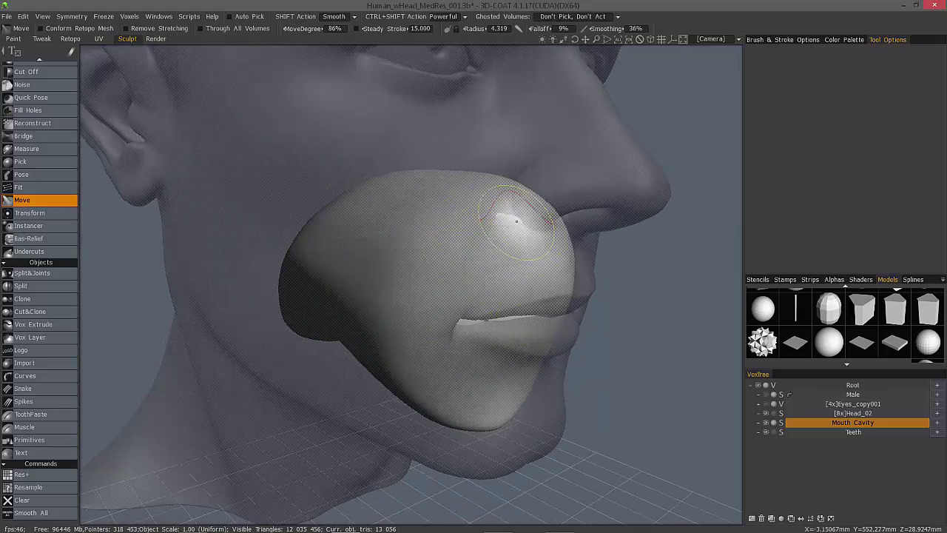
# Turn on left-right mirror symmetry for sculpting and undo the last Move stroke
pyautogui.press('s')
pyautogui.click(456, 215)
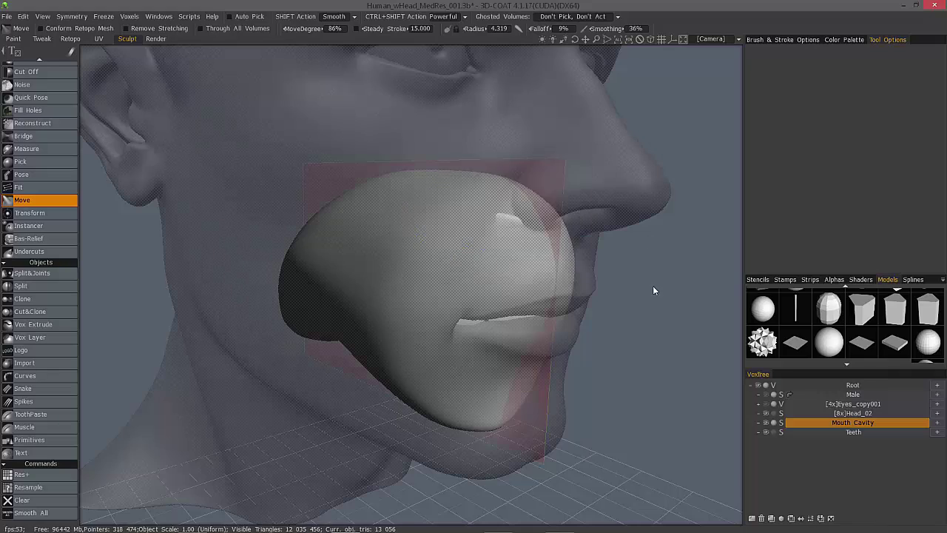
pyautogui.keyDown('alt'); pyautogui.moveTo(414, 222); pyautogui.dragTo(260, 241); pyautogui.keyUp('alt')
pyautogui.hotkey('ctrl', 'z')
# Hide the Teeth volume and reduce the Move brush radius to 2.468 for work on the cavity's front
pyautogui.click(766, 432)
pyautogui.moveTo(404, 208)
pyautogui.keyDown('alt'); pyautogui.mouseDown()
pyautogui.moveTo(451, 296)
pyautogui.moveTo(505, 359)
pyautogui.moveTo(612, 383)
pyautogui.mouseUp(); pyautogui.keyUp('alt')
pyautogui.moveTo(612, 382); pyautogui.dragTo(585, 382, button='right')
pyautogui.keyDown('alt'); pyautogui.moveTo(586, 383); pyautogui.dragTo(656, 382); pyautogui.keyUp('alt')
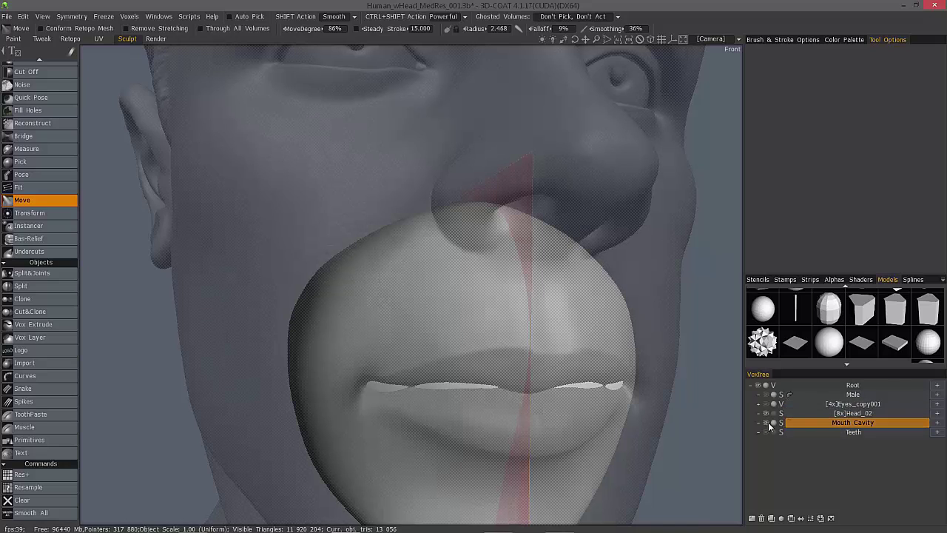
# Refine the front of the mouth cavity along the lip line with the Move brush at radius 3.669, toggling the cavity's visibility to check its fit
pyautogui.click(824, 426)
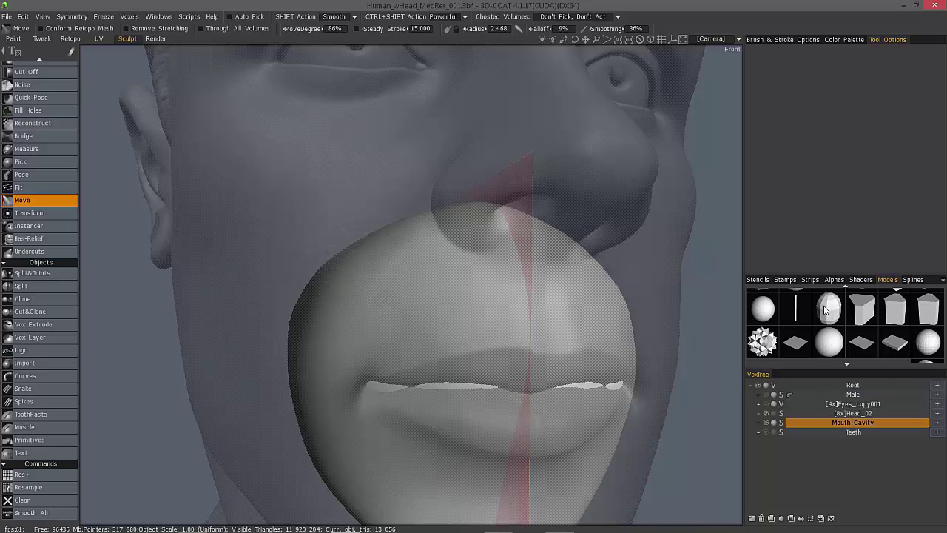
pyautogui.moveTo(826, 310)
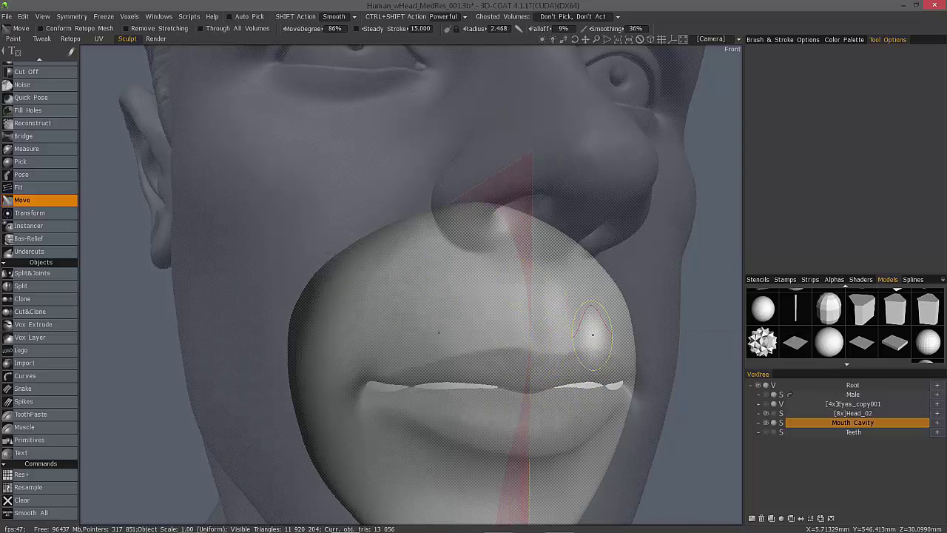
pyautogui.moveTo(355, 379)
pyautogui.keyDown('alt'); pyautogui.mouseDown()
pyautogui.moveTo(433, 384)
pyautogui.moveTo(417, 349)
pyautogui.moveTo(385, 385)
pyautogui.moveTo(395, 382)
pyautogui.moveTo(334, 338)
pyautogui.moveTo(481, 381)
pyautogui.moveTo(372, 393)
pyautogui.moveTo(528, 439)
pyautogui.moveTo(516, 370)
pyautogui.moveTo(494, 372)
pyautogui.moveTo(482, 392)
pyautogui.moveTo(554, 370)
pyautogui.moveTo(520, 376)
pyautogui.moveTo(528, 361)
pyautogui.mouseUp(); pyautogui.keyUp('alt')
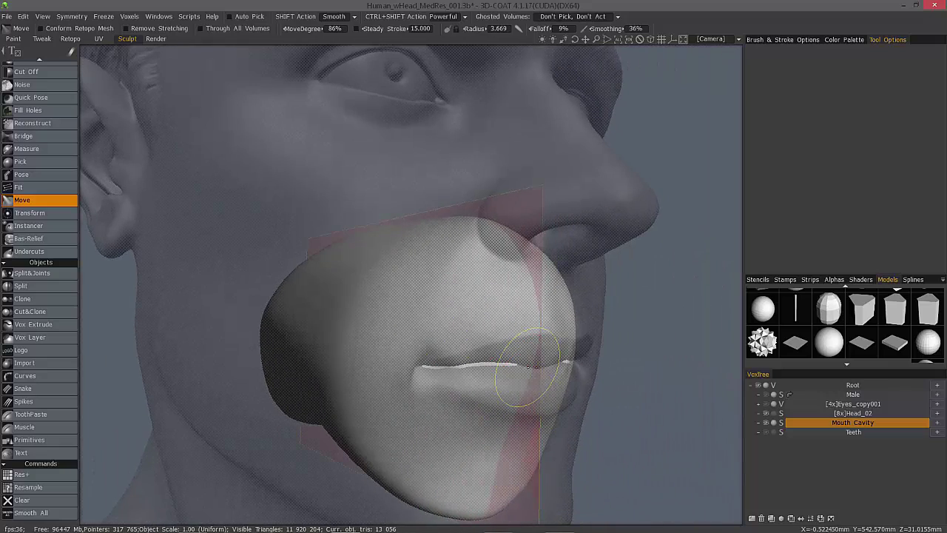
pyautogui.scroll(-4, 551, 370)
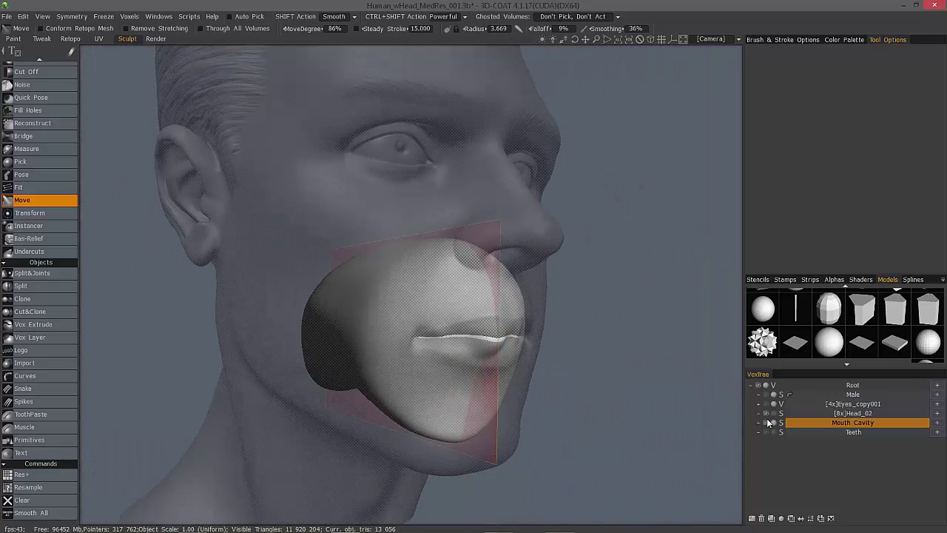
pyautogui.click(765, 422)
pyautogui.click(766, 423)
pyautogui.scroll(4, 453, 318)
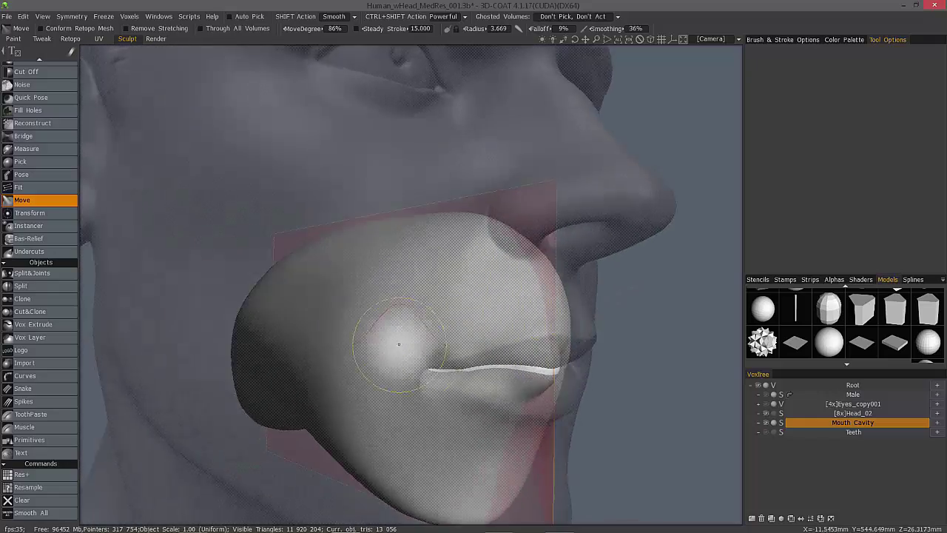
pyautogui.keyDown('alt'); pyautogui.moveTo(422, 345); pyautogui.dragTo(475, 381); pyautogui.keyUp('alt')
# Switch to the Buildup brush for the front of the mouth cavity and reduce its radius to 2.147
pyautogui.scroll(8, 77, 326)
pyautogui.scroll(10, 77, 322)
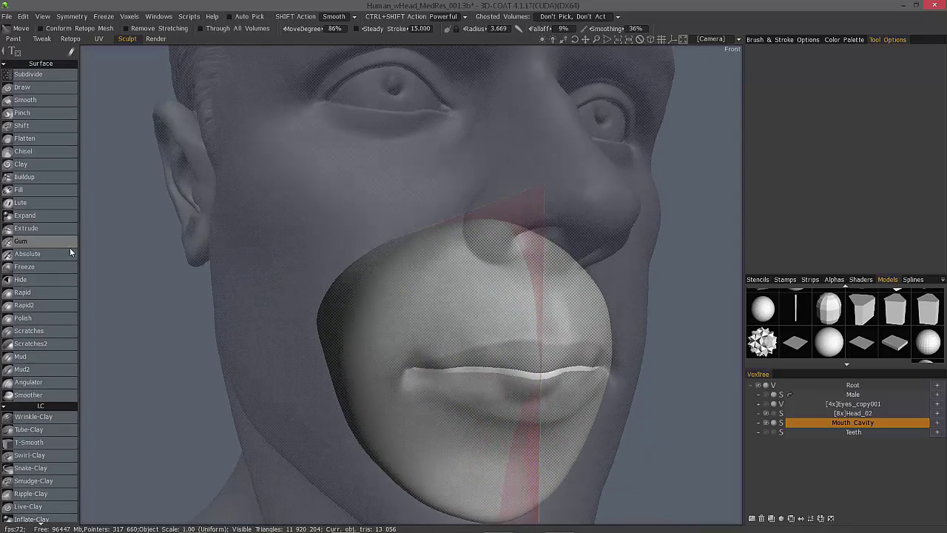
pyautogui.click(58, 178)
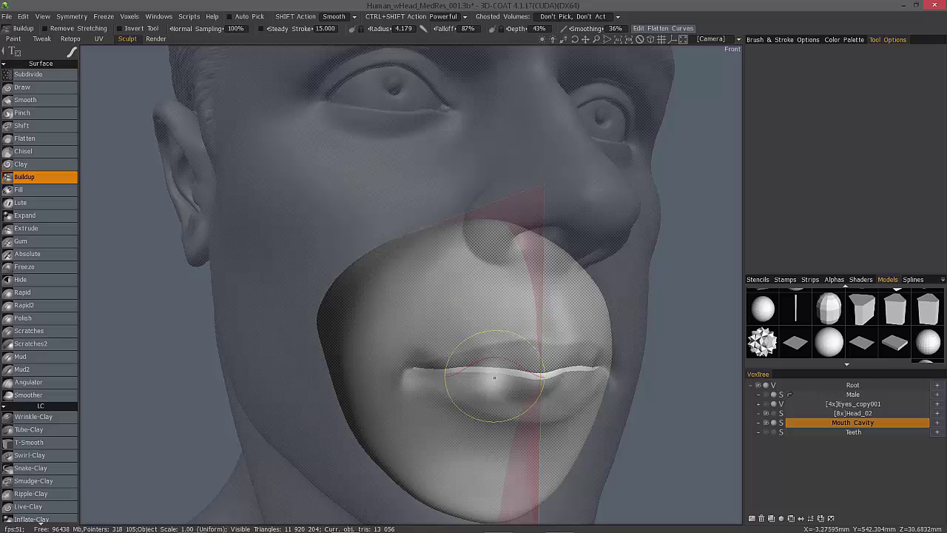
pyautogui.keyDown('alt'); pyautogui.moveTo(459, 364); pyautogui.dragTo(486, 364); pyautogui.keyUp('alt')
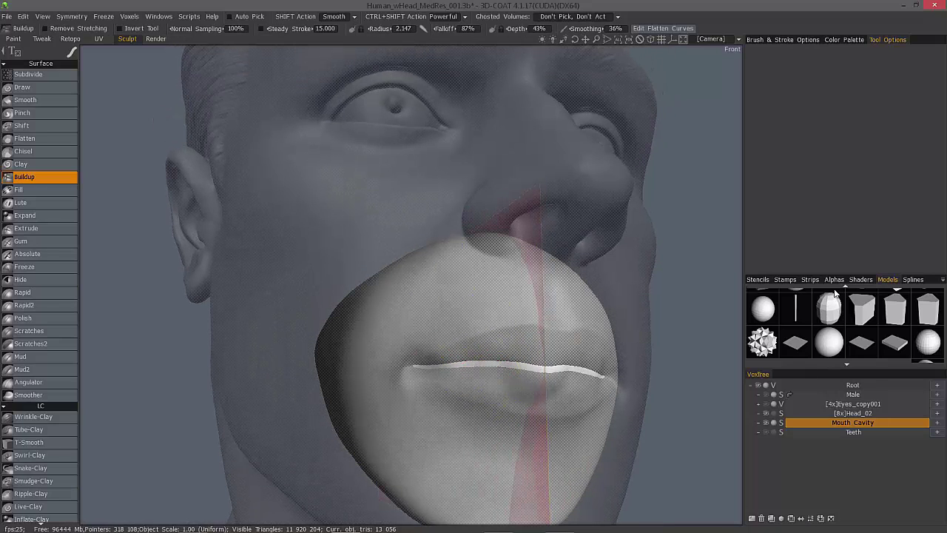
# Assign the plain grey shader to the Mouth Cavity volume
pyautogui.click(860, 280)
pyautogui.moveTo(825, 307); pyautogui.dragTo(834, 370)
pyautogui.click(841, 335)
pyautogui.moveTo(707, 344)
pyautogui.keyDown('alt'); pyautogui.mouseDown()
pyautogui.moveTo(764, 379)
pyautogui.moveTo(713, 351)
pyautogui.mouseUp(); pyautogui.keyUp('alt')
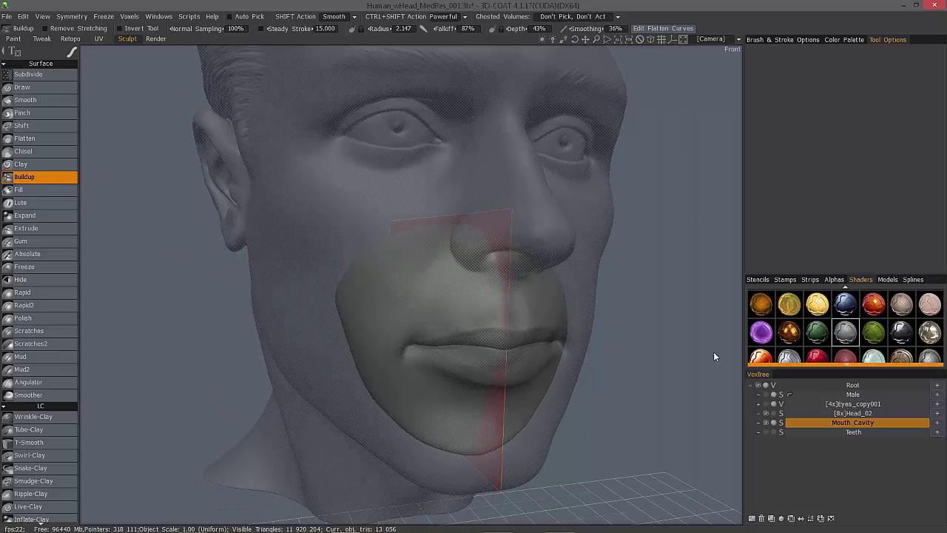
# Hide the Head_02 volume, set the brush smoothing to 26%, and try smoothing the cavity's front before undoing the last stroke
pyautogui.click(766, 414)
pyautogui.keyDown('alt'); pyautogui.moveTo(403, 281); pyautogui.dragTo(414, 338); pyautogui.keyUp('alt')
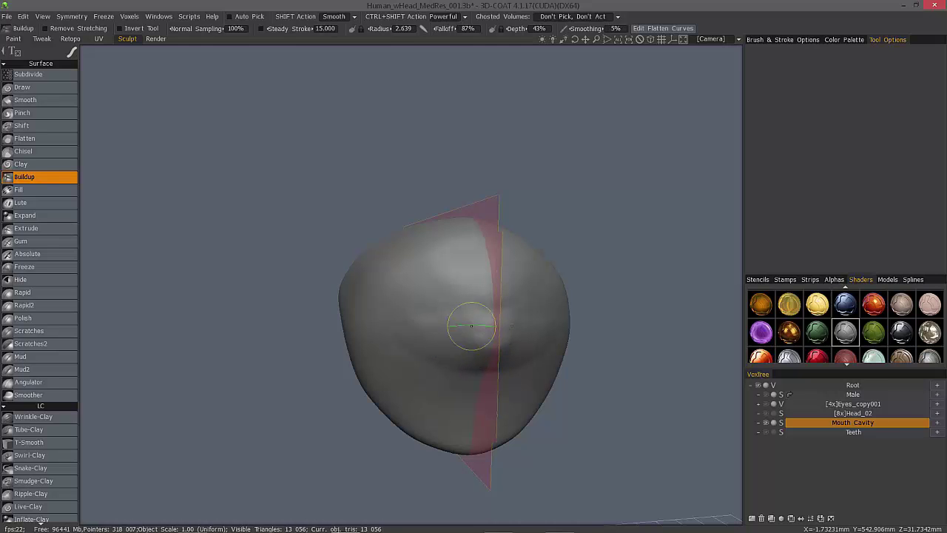
pyautogui.keyDown('shift'); pyautogui.moveTo(458, 323); pyautogui.dragTo(459, 307, button='right'); pyautogui.keyUp('shift')
pyautogui.moveTo(459, 323)
pyautogui.keyDown('shift'); pyautogui.mouseDown()
pyautogui.moveTo(434, 320)
pyautogui.moveTo(486, 308)
pyautogui.mouseUp(); pyautogui.keyUp('shift')
pyautogui.hotkey('ctrl', 'z')
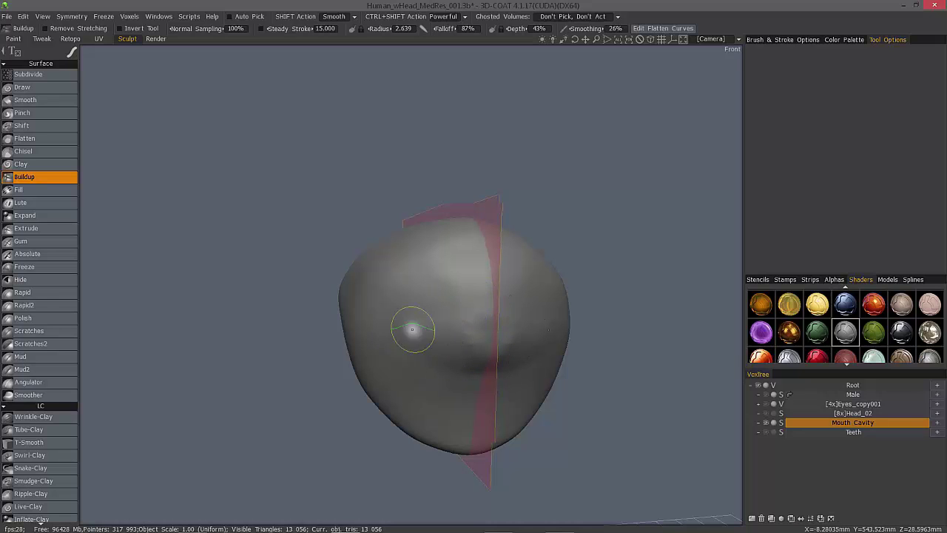
# Increase the mouth cavity's mesh resolution twice with Res+
pyautogui.moveTo(568, 309); pyautogui.dragTo(551, 373)
pyautogui.scroll(-10, 53, 480)
pyautogui.scroll(-2, 65, 444)
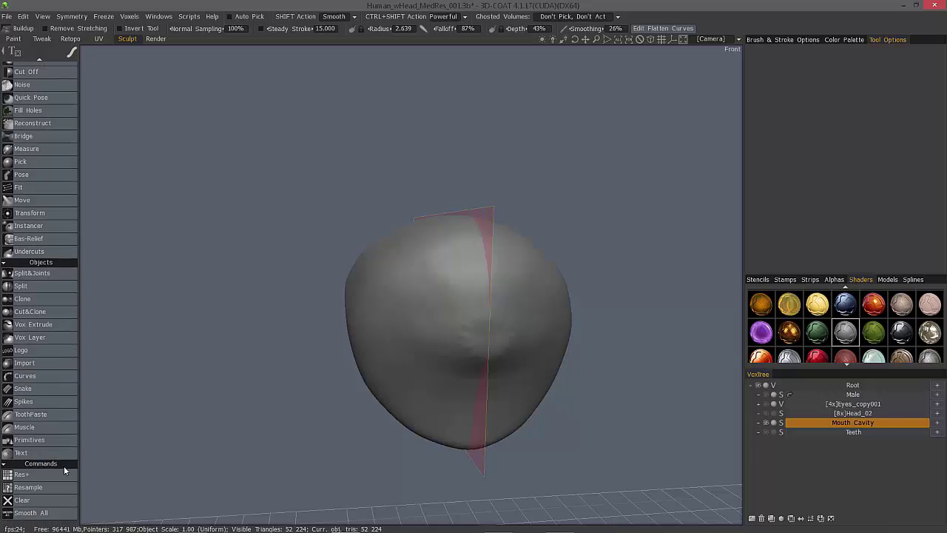
pyautogui.keyDown('alt'); pyautogui.moveTo(411, 325); pyautogui.dragTo(454, 351); pyautogui.keyUp('alt')
pyautogui.scroll(3, 488, 381)
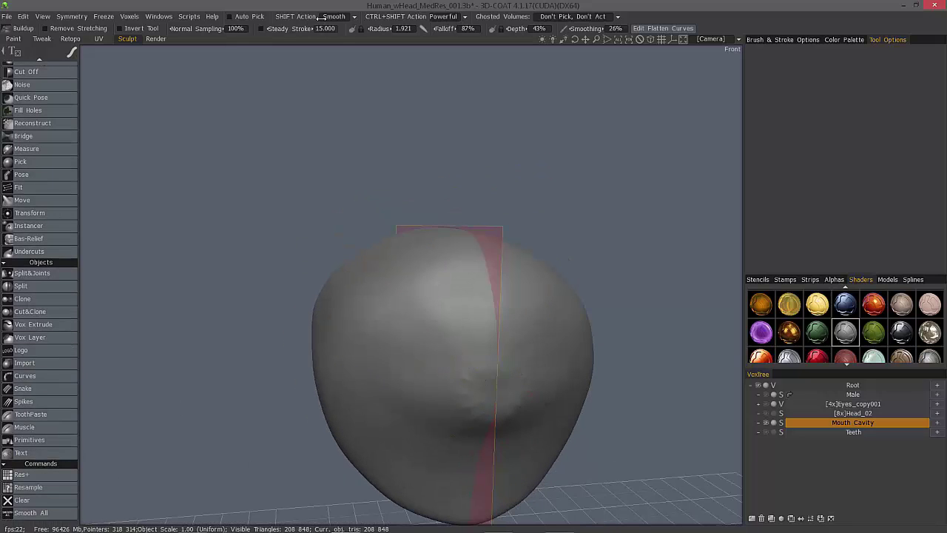
# Set the smoothing action to Powerful at 67% and smooth out the bumps on the front of the mouth cavity
pyautogui.click(337, 17)
pyautogui.click(352, 40)
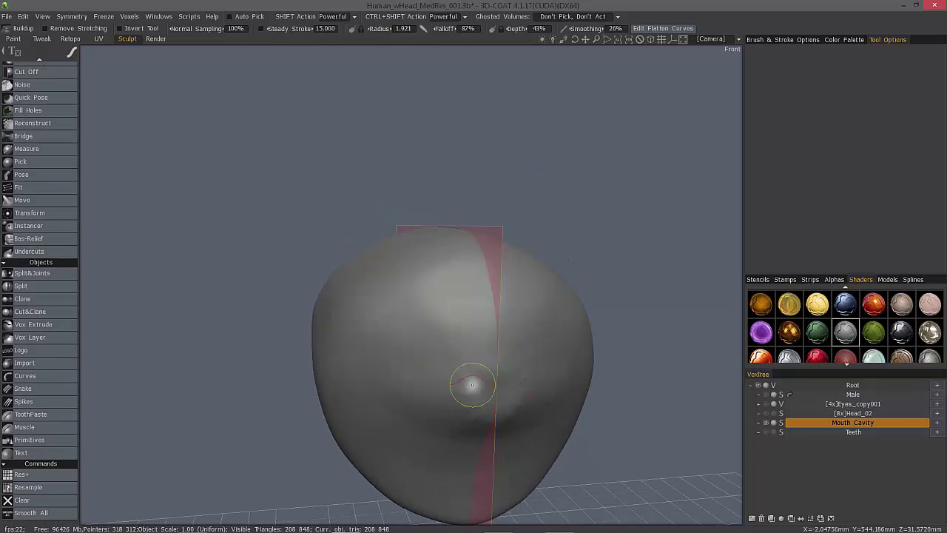
pyautogui.keyDown('alt'); pyautogui.moveTo(469, 387); pyautogui.dragTo(463, 380); pyautogui.keyUp('alt')
pyautogui.keyDown('shift'); pyautogui.moveTo(474, 392); pyautogui.dragTo(474, 381, button='right'); pyautogui.keyUp('shift')
pyautogui.moveTo(474, 380)
pyautogui.keyDown('shift'); pyautogui.mouseDown()
pyautogui.moveTo(495, 419)
pyautogui.moveTo(478, 423)
pyautogui.moveTo(464, 395)
pyautogui.moveTo(488, 383)
pyautogui.moveTo(402, 395)
pyautogui.moveTo(498, 370)
pyautogui.moveTo(483, 344)
pyautogui.moveTo(425, 362)
pyautogui.moveTo(471, 360)
pyautogui.mouseUp(); pyautogui.keyUp('shift')
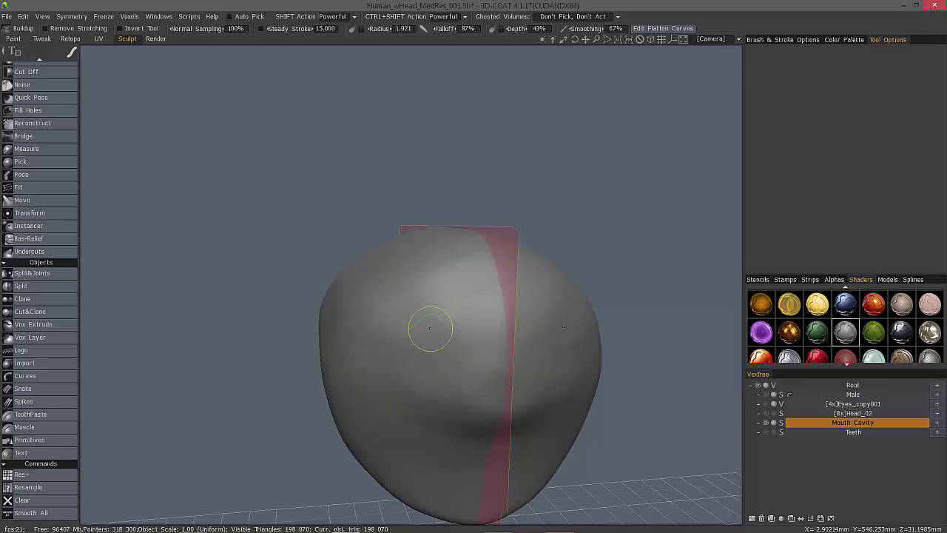
pyautogui.moveTo(433, 400)
pyautogui.keyDown('shift'); pyautogui.mouseDown()
pyautogui.moveTo(439, 414)
pyautogui.moveTo(393, 345)
pyautogui.mouseUp(); pyautogui.keyUp('shift')
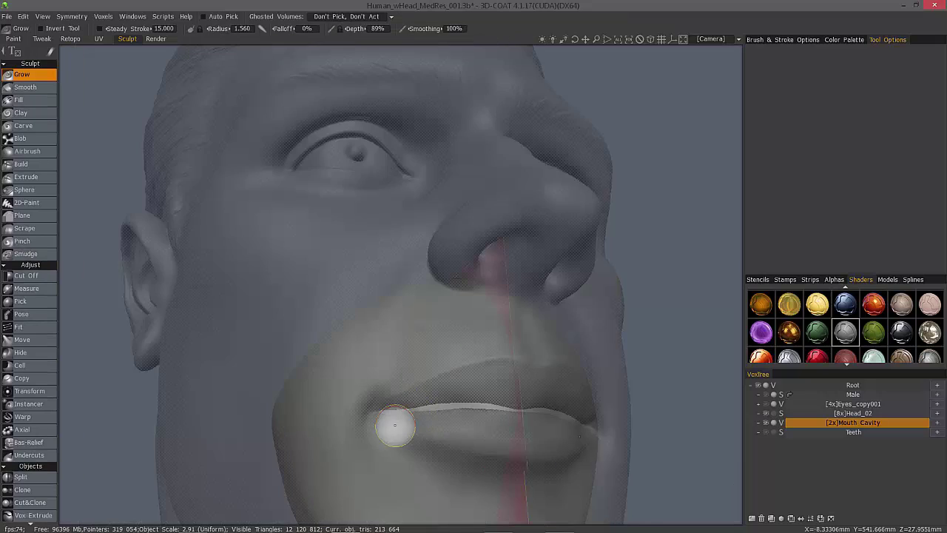
# Examine how the voxel mouth cavity fits behind the lips with the head shown
pyautogui.keyDown('alt'); pyautogui.moveTo(392, 429); pyautogui.dragTo(517, 375, button='right'); pyautogui.keyUp('alt')
pyautogui.keyDown('alt'); pyautogui.moveTo(517, 375); pyautogui.dragTo(406, 378); pyautogui.keyUp('alt')
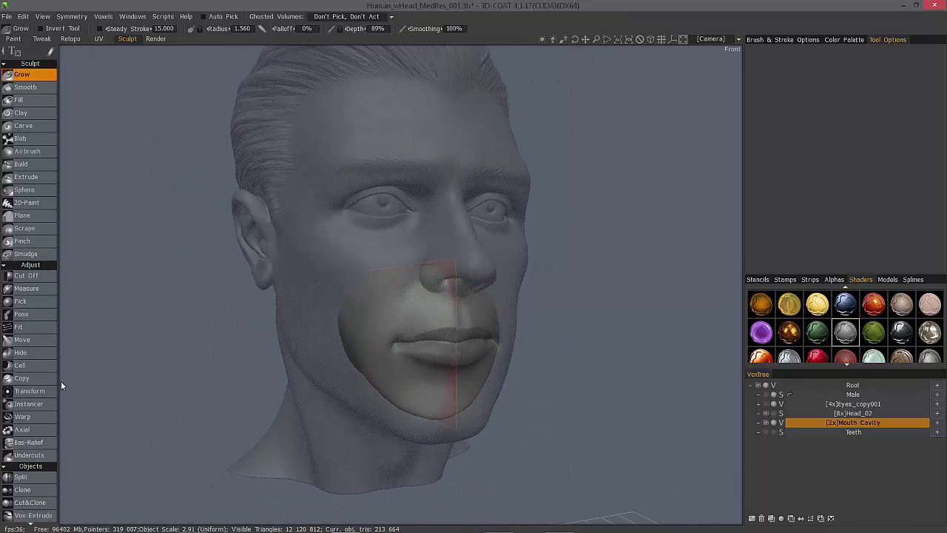